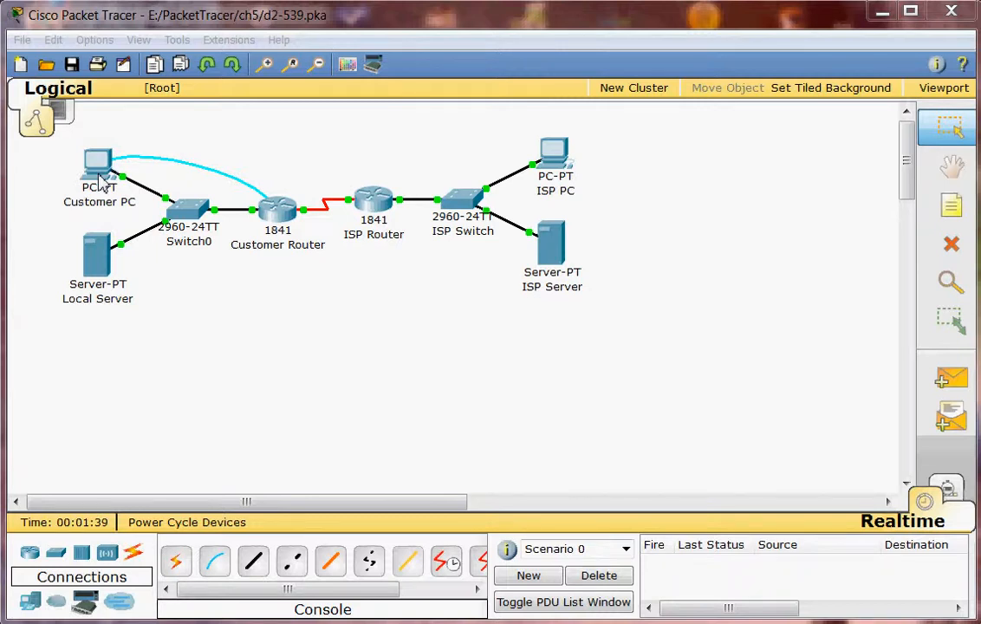
Step: Open a terminal session on the Customer PC, keeping the default port configuration
left_click(99, 180)
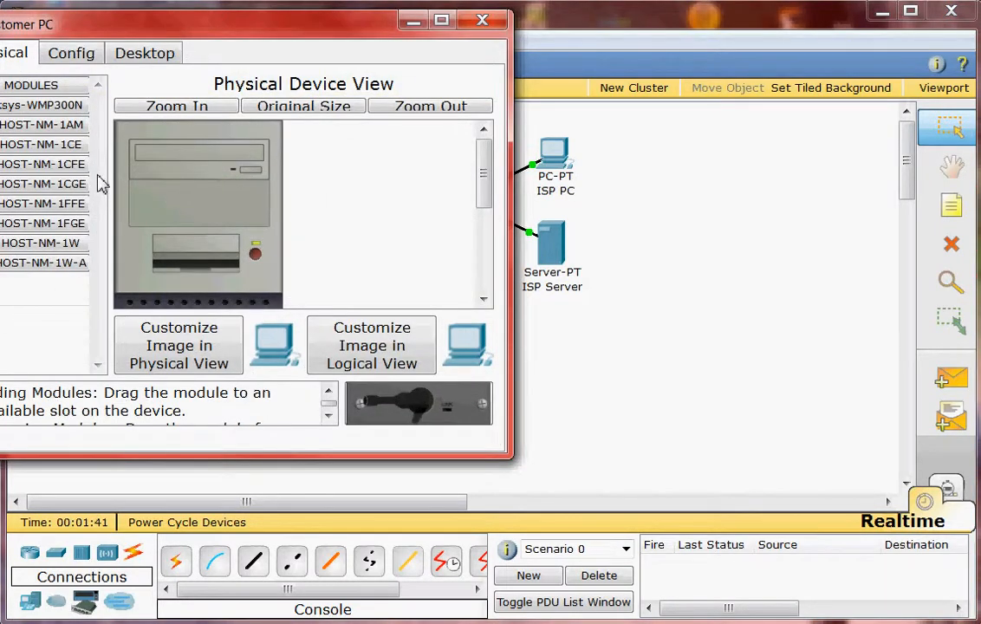
left_click(144, 53)
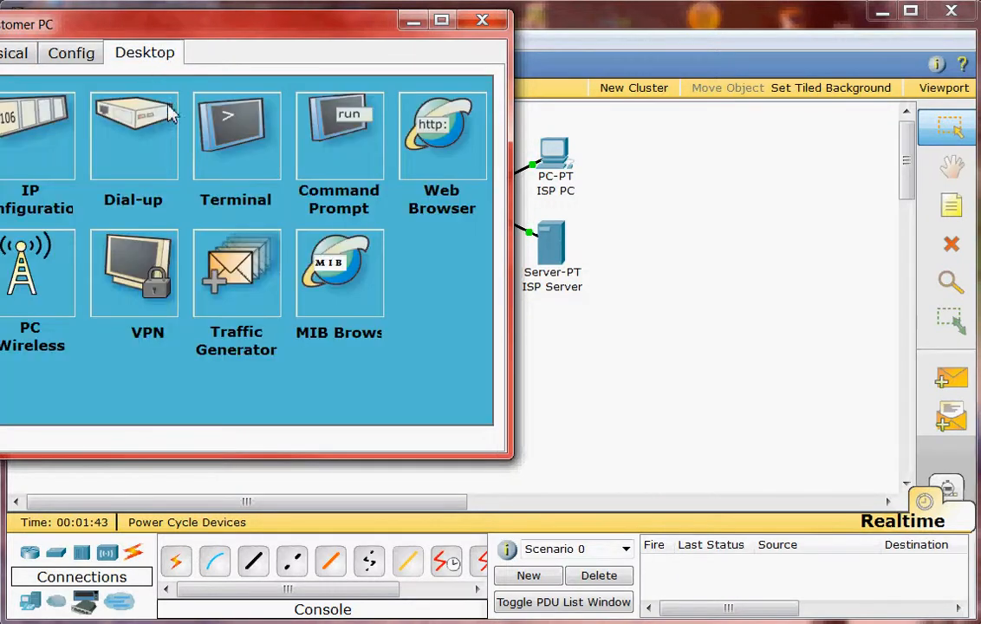
left_click_drag(213, 33, 281, 28)
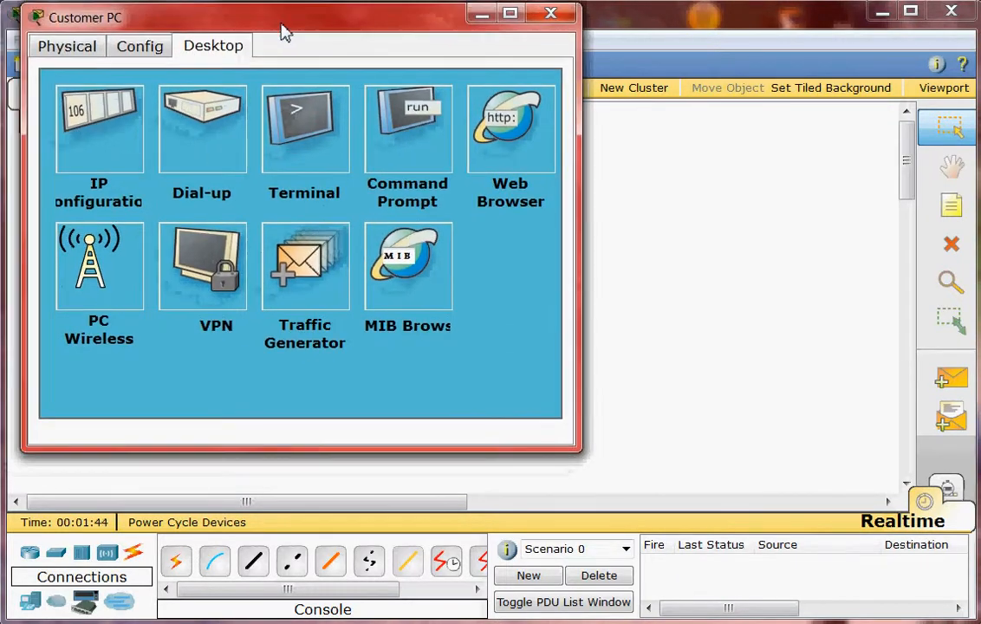
left_click(313, 162)
left_click(333, 303)
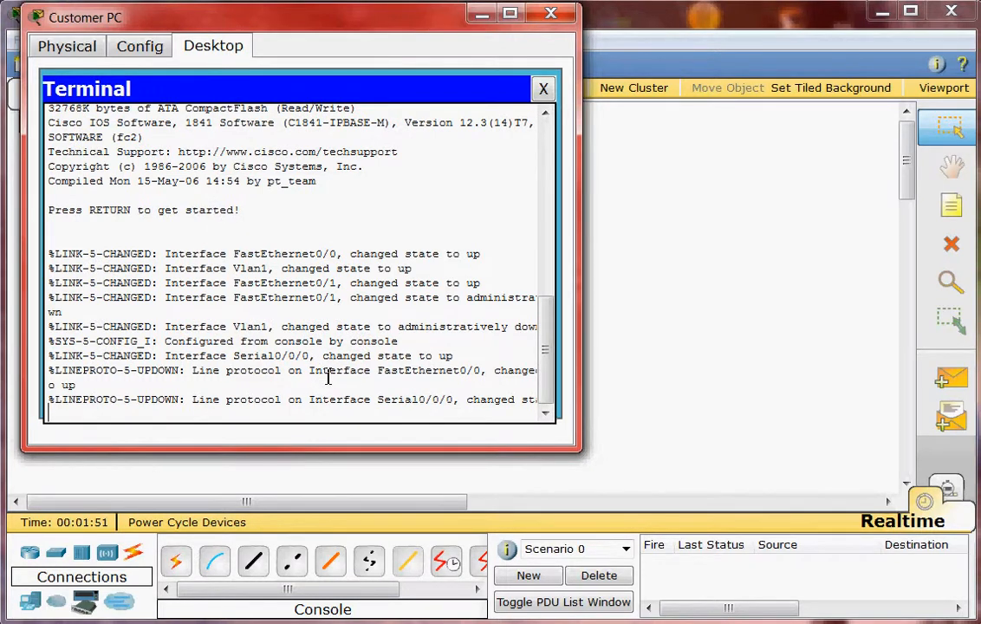
Step: Log in to CustomerRouter with the console password and enter privileged EXEC mode using the enable password
key("Return")
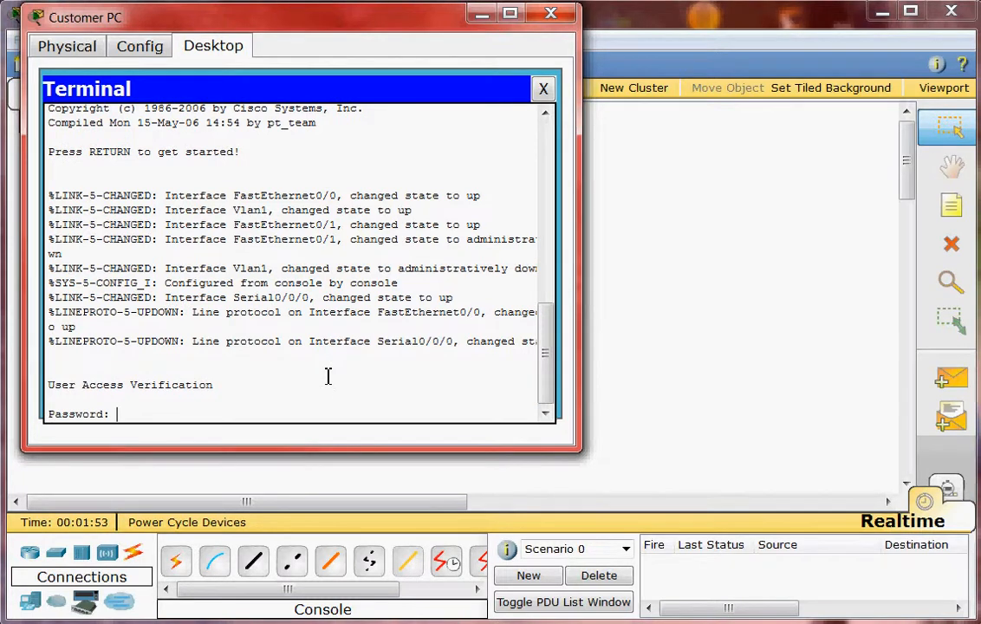
key("Return")
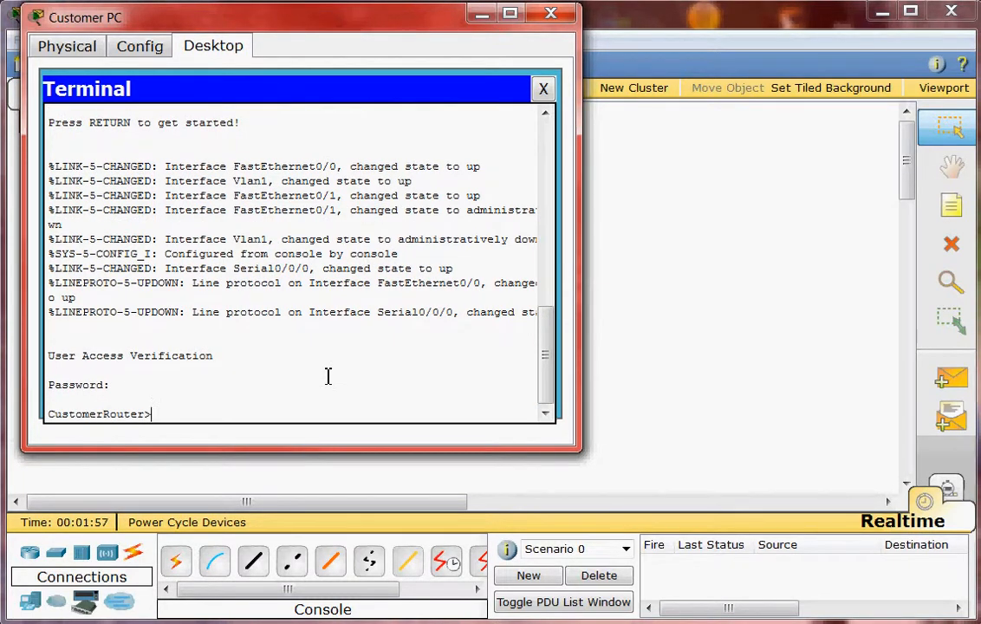
type("en")
key("Return")
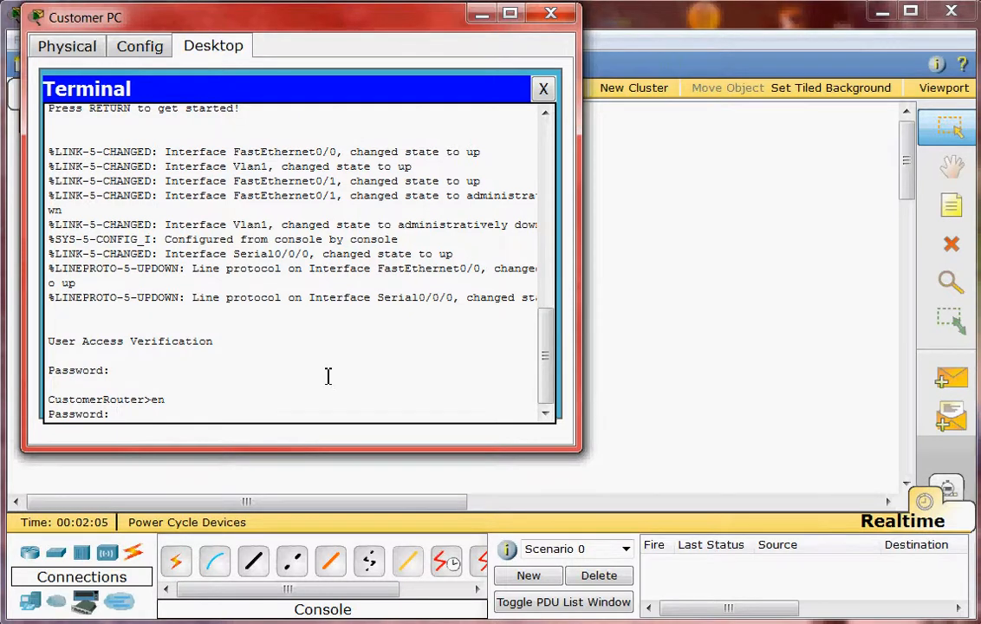
key("Return")
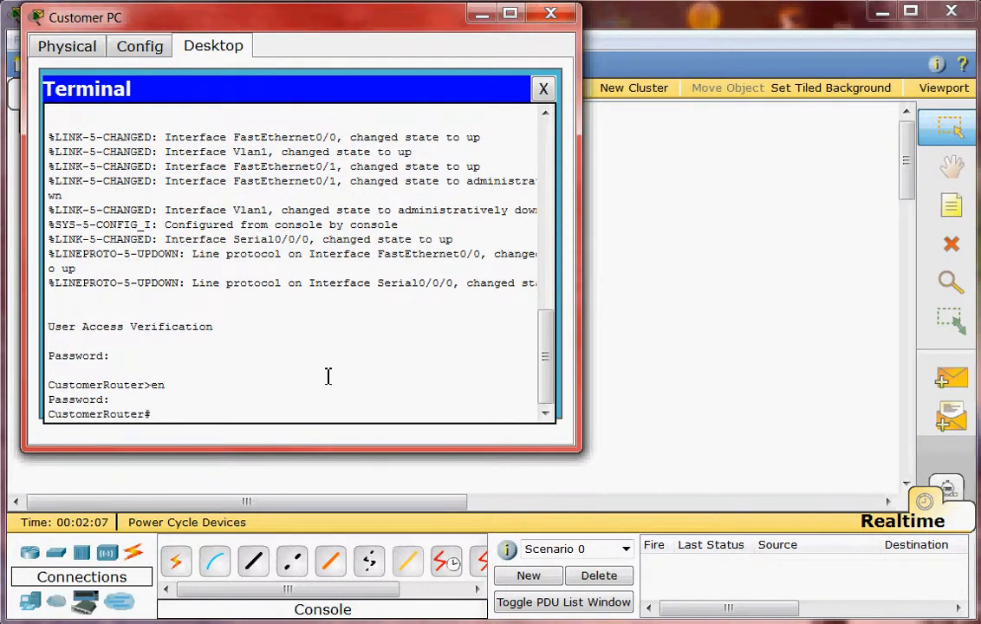
Step: Save the router's running-config to startup-config, accepting the default destination filename
type("copy running-")
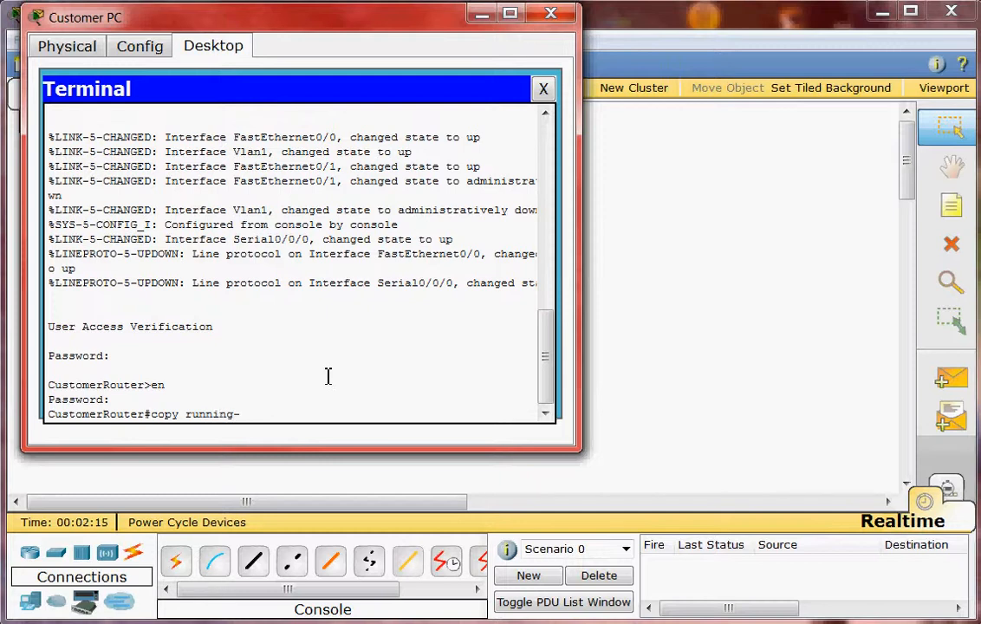
type("config startup-config")
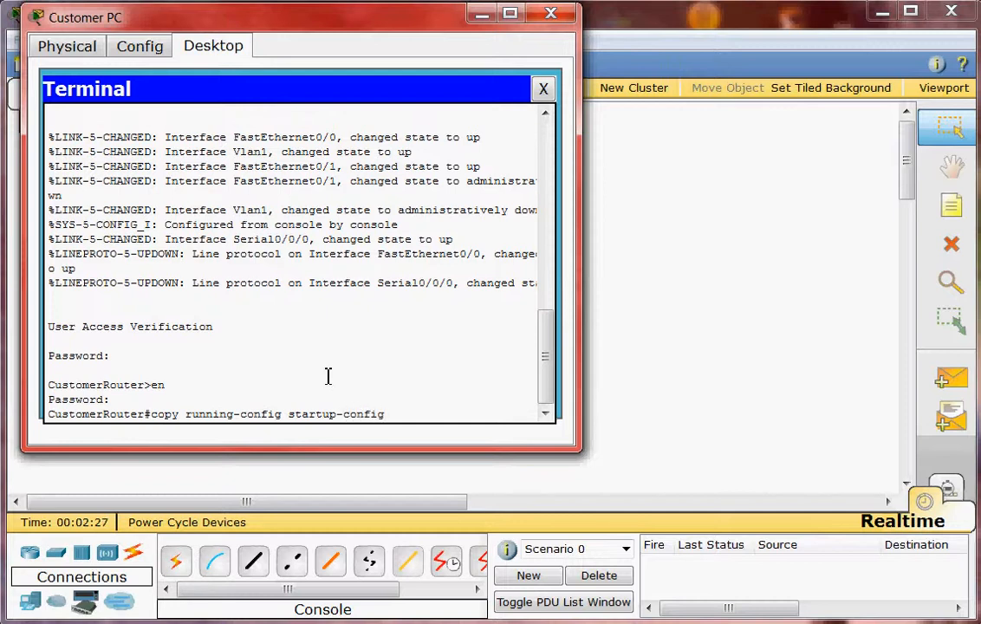
key("Return")
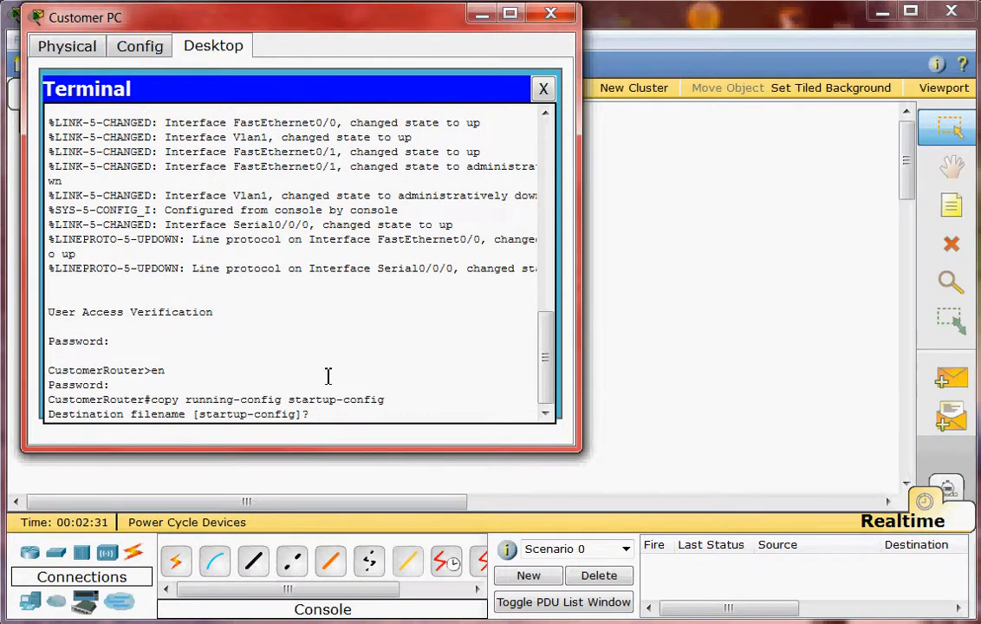
key("Return")
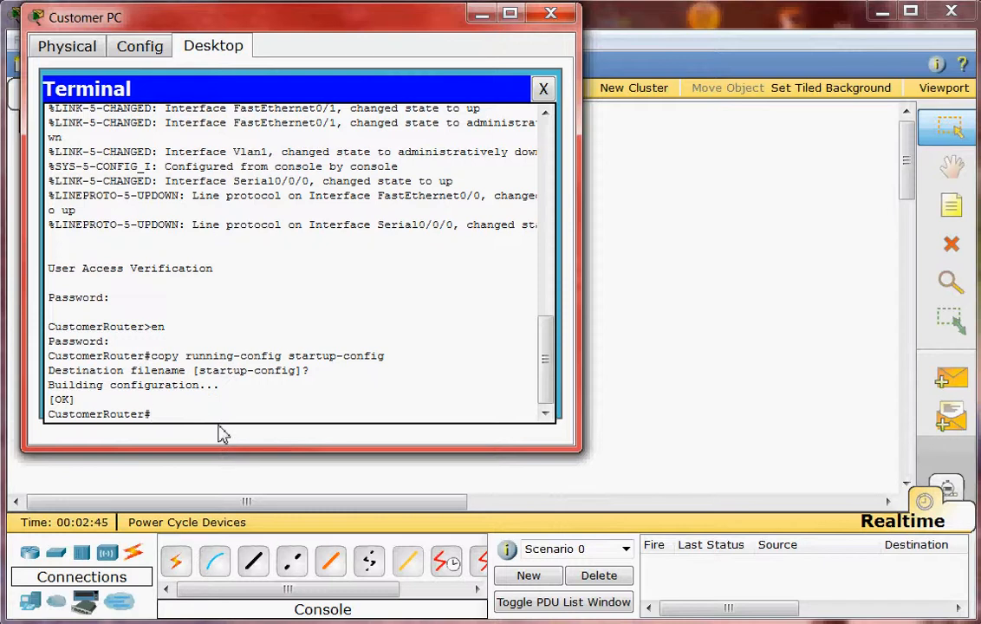
Step: Ping 192.168.1.10 from the router and copy startup-config to that TFTP host, accepting the default filename CustomerRouter-confg
type("ping 192.168.1.10")
key("Return")
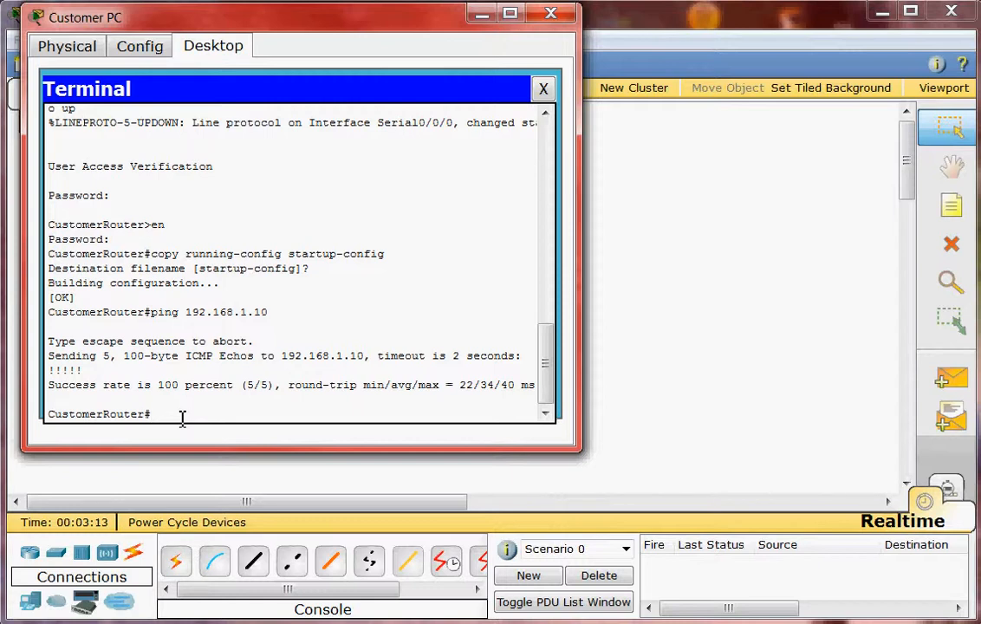
type("copy startup-config ")
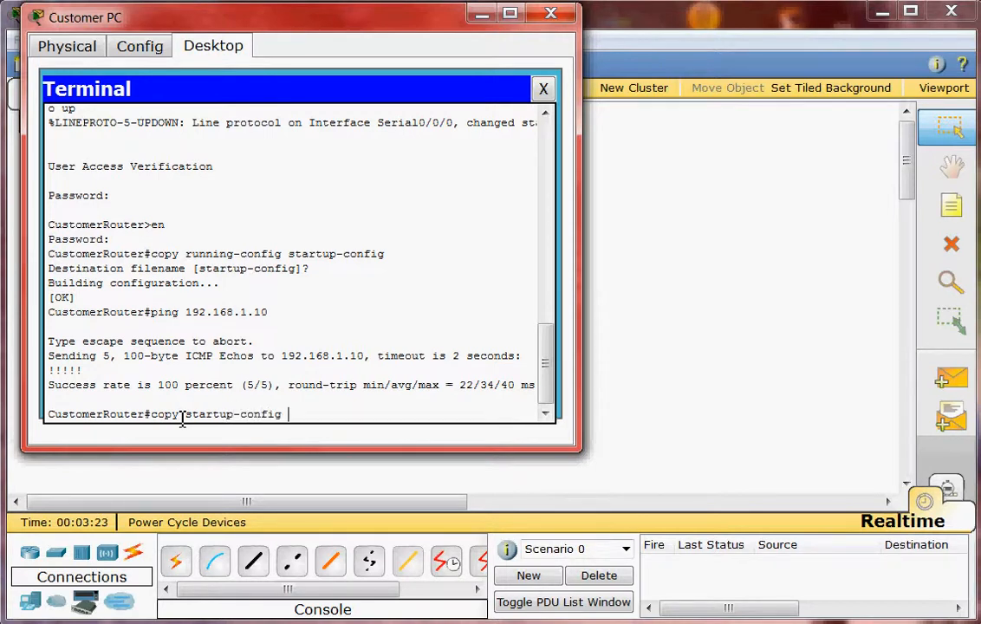
type("tftp")
key("Return")
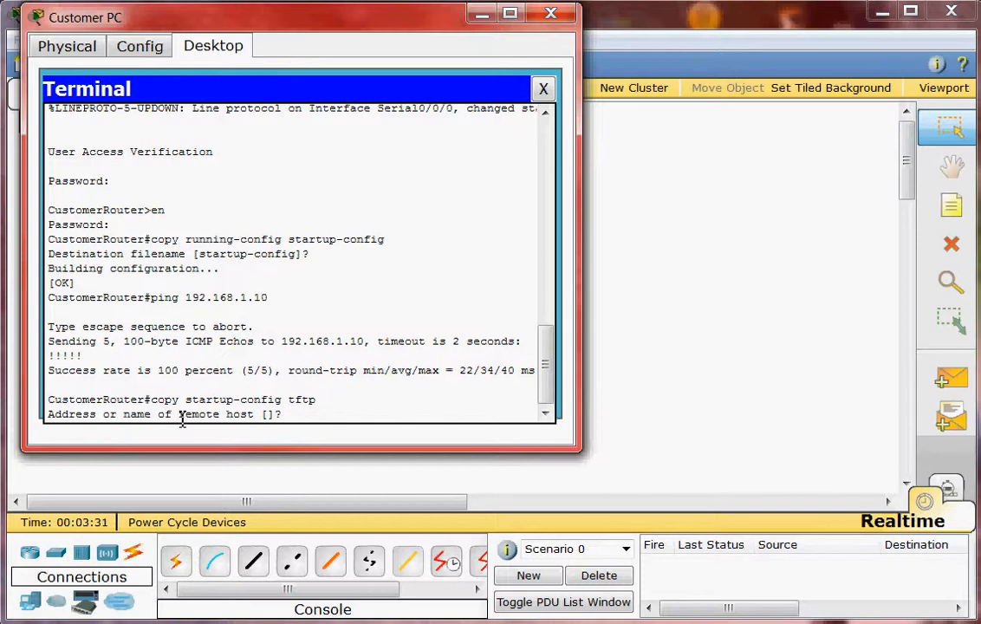
type("192.168.1.10")
key("Return")
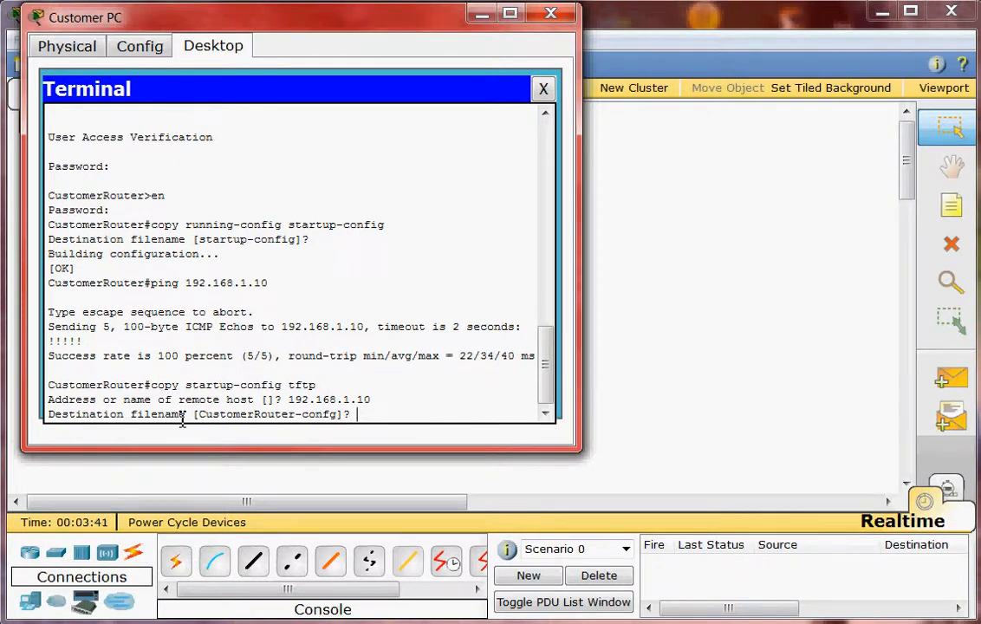
key("Return")
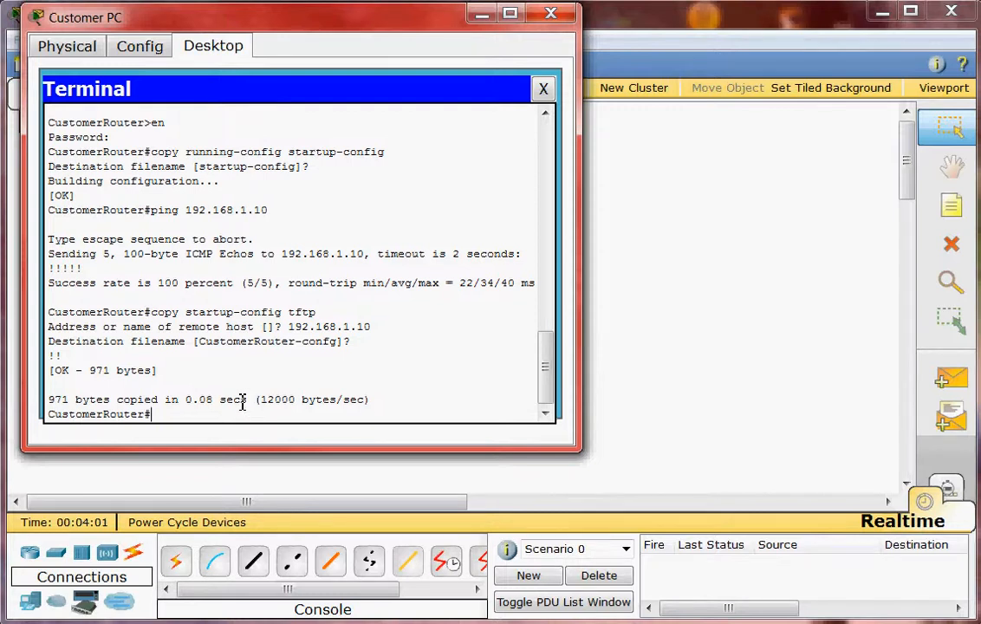
Step: Close the Customer PC window and check the Local Server's TFTP file list for the router's backup file
left_click(550, 13)
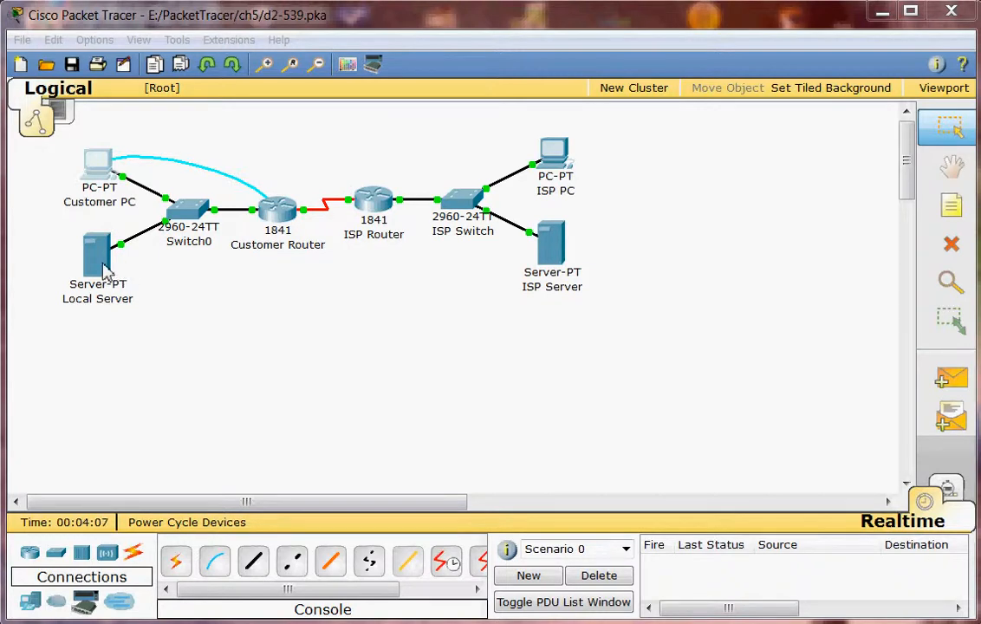
left_click(96, 264)
left_click_drag(262, 33, 467, 70)
left_click(265, 94)
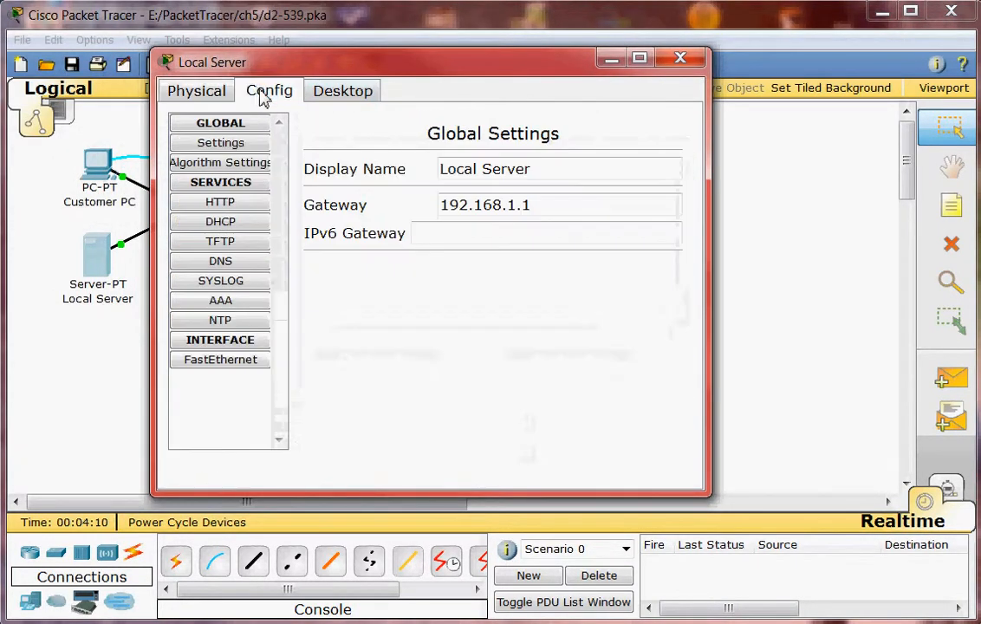
left_click(224, 243)
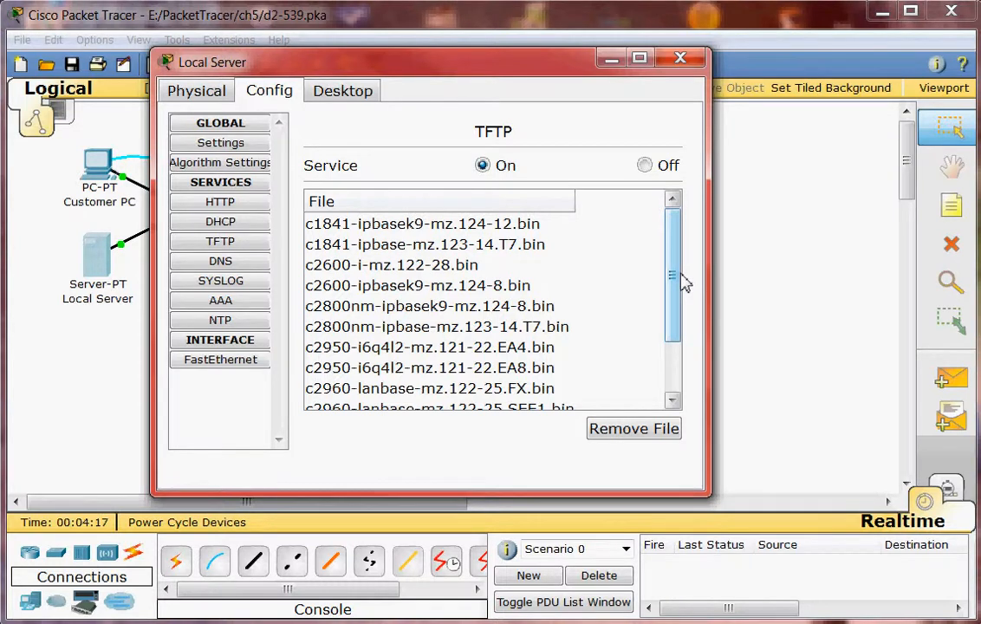
left_click_drag(683, 281, 677, 338)
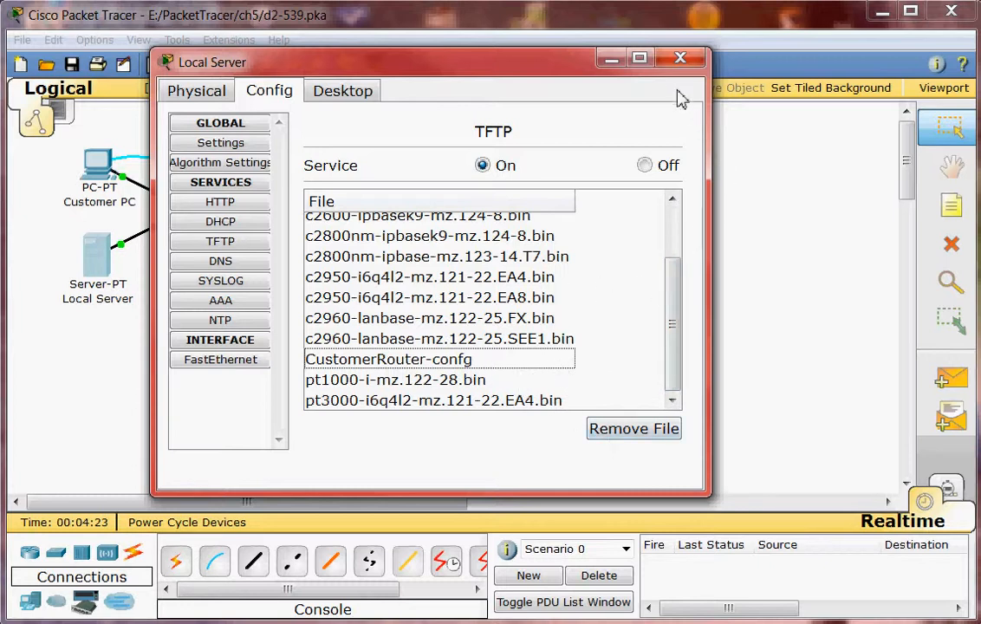
left_click(680, 61)
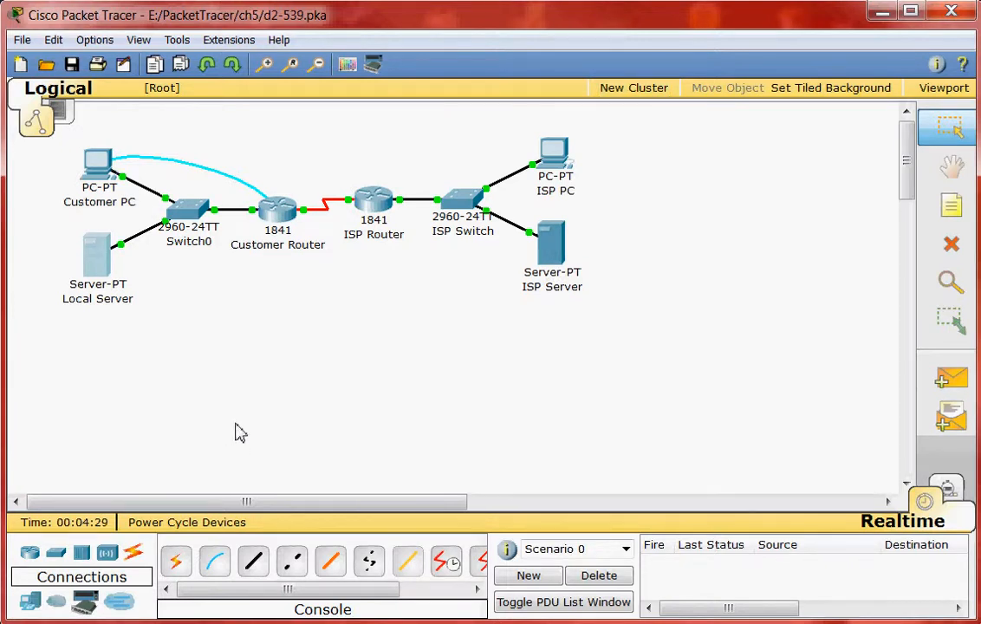
Step: Reopen the Customer PC's terminal session to the router with the default port settings
left_click(97, 160)
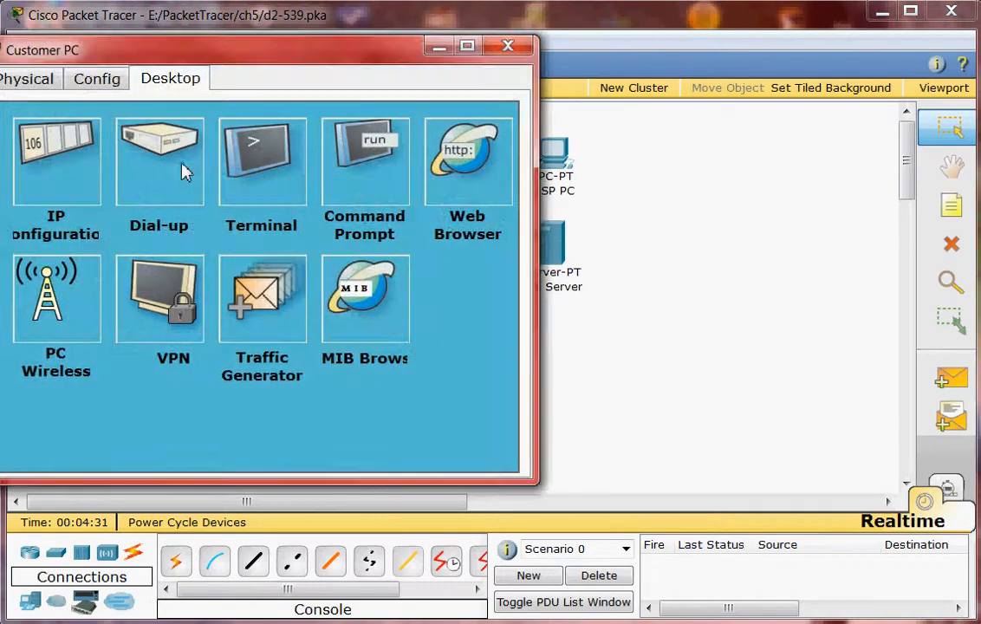
left_click(256, 154)
left_click(298, 338)
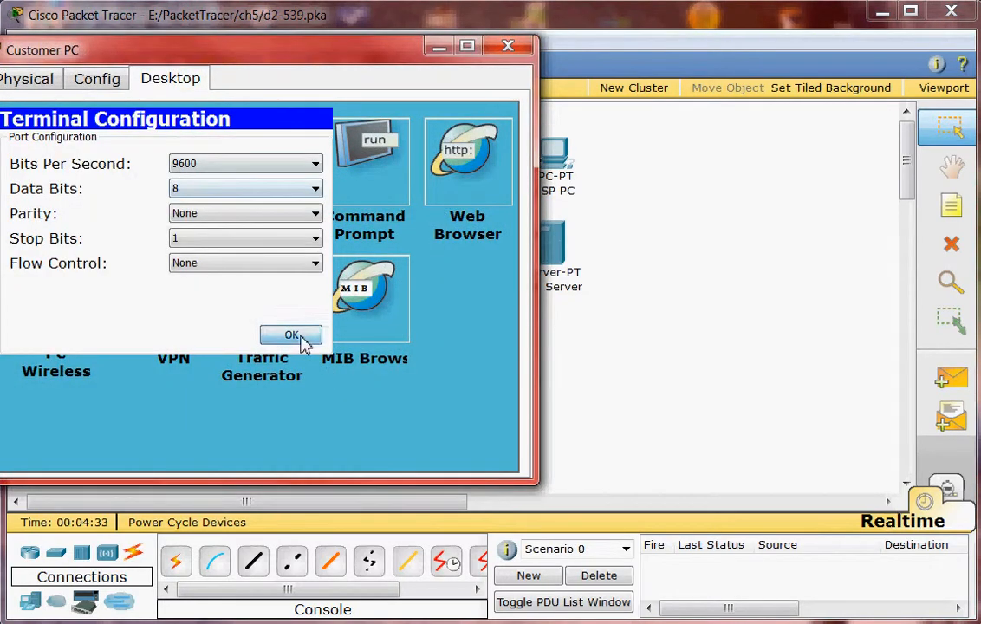
left_click_drag(294, 62, 374, 75)
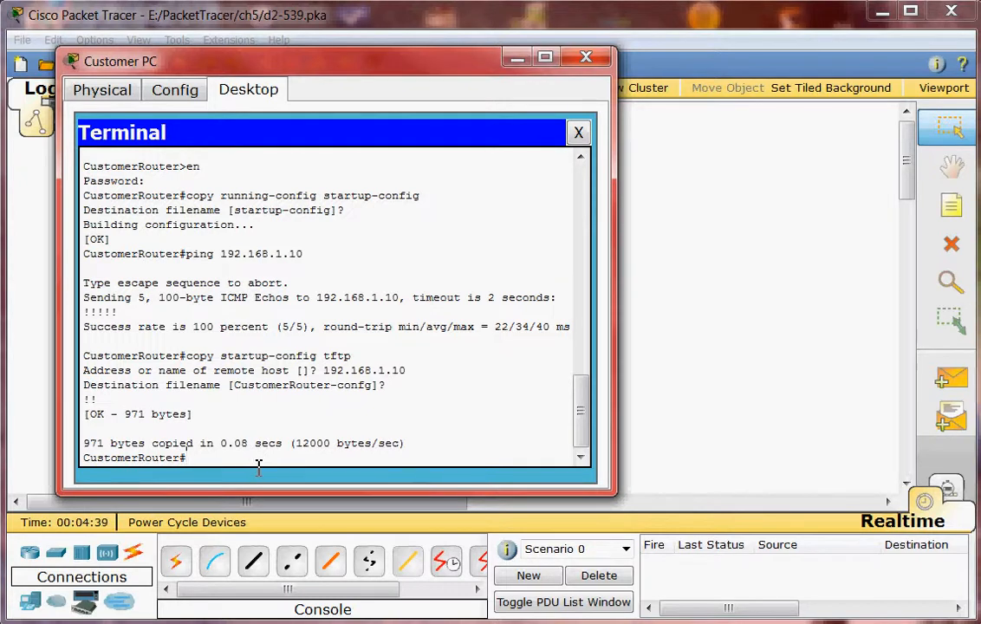
Step: Erase the router's startup-config and confirm the removal of all configuration files from NVRAM
type("ase startup-config")
key("Return")
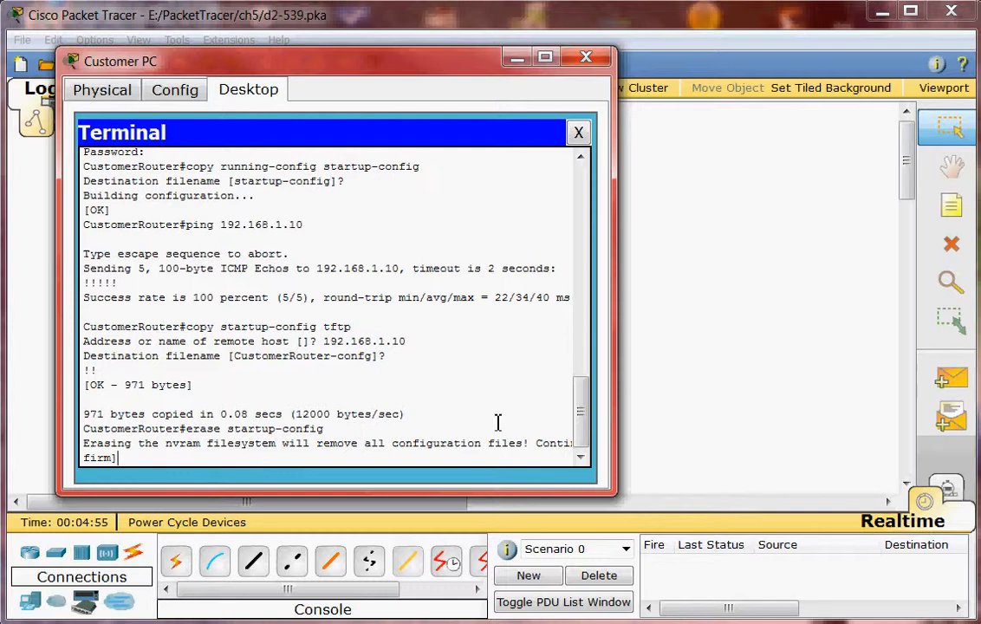
left_click_drag(615, 462, 712, 465)
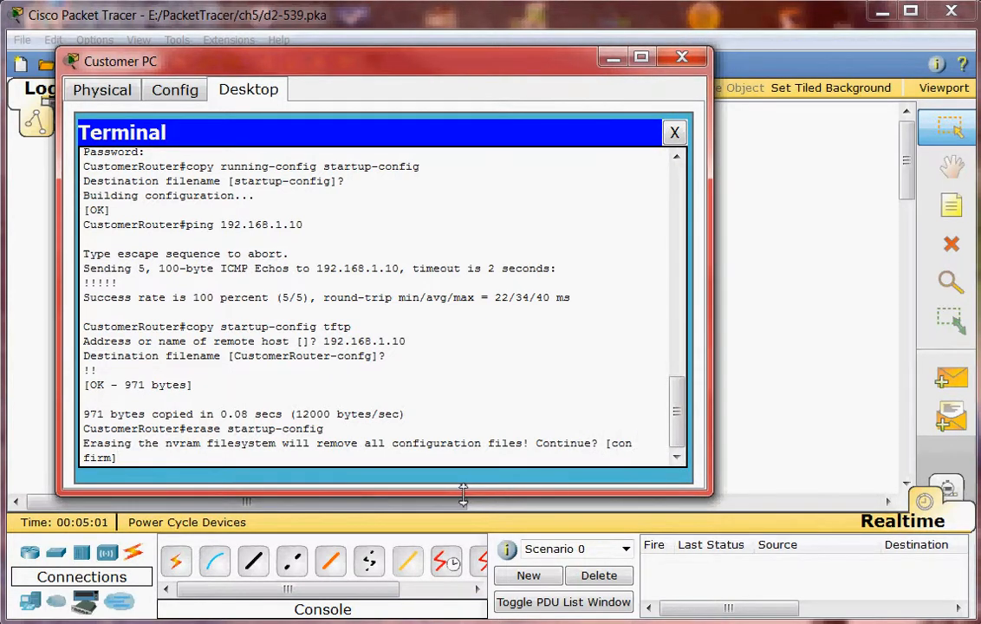
key("Return")
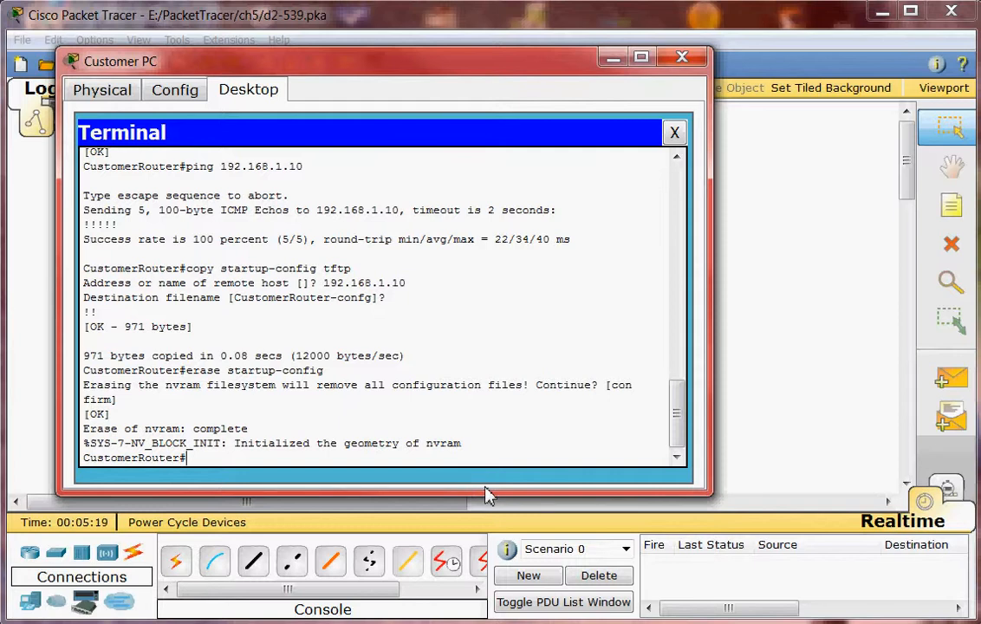
Step: Reload the Customer Router from the terminal and confirm the restart
type("reload")
key("Return")
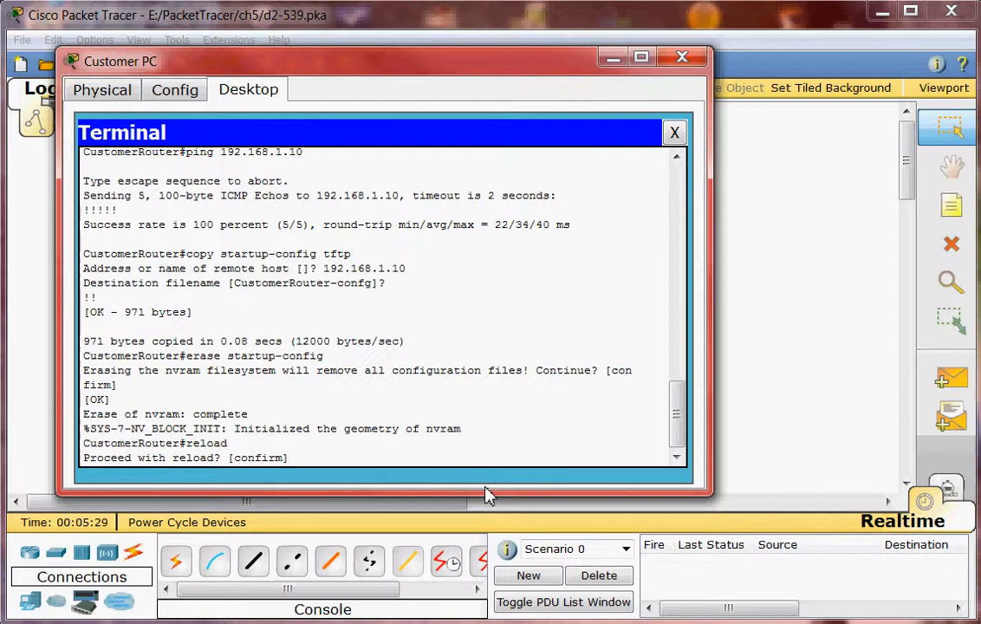
key("Return")
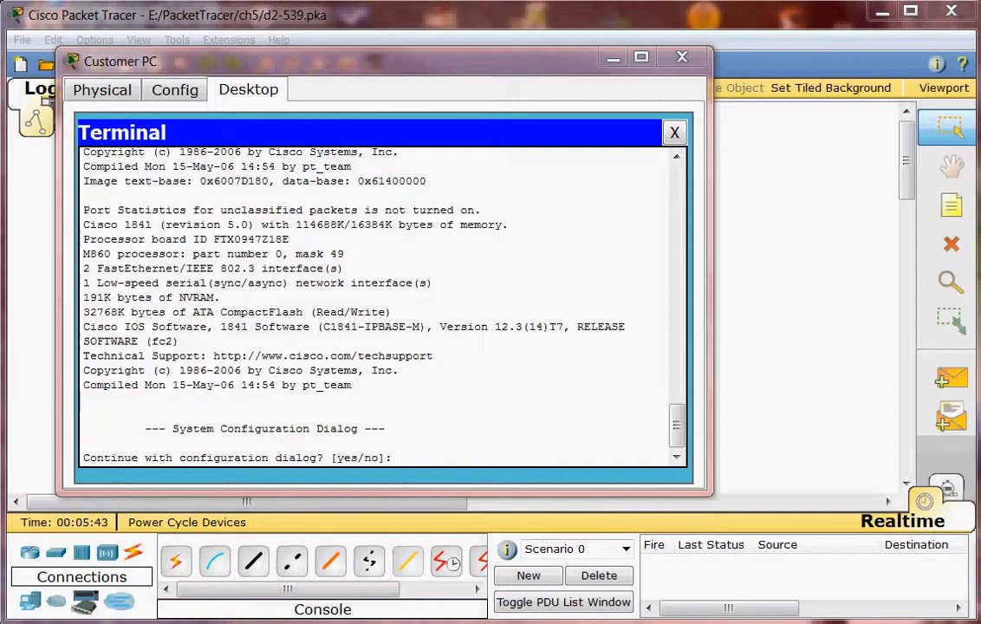
Step: Answer no to the system configuration dialog and enter privileged EXEC mode on the restarted router
left_click(416, 461)
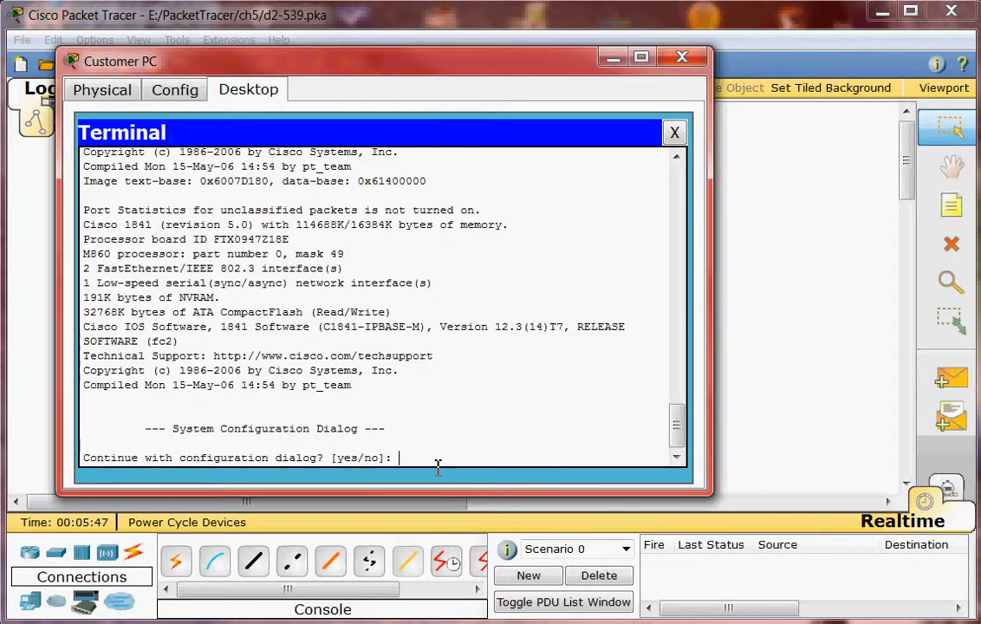
type("no")
key("Return")
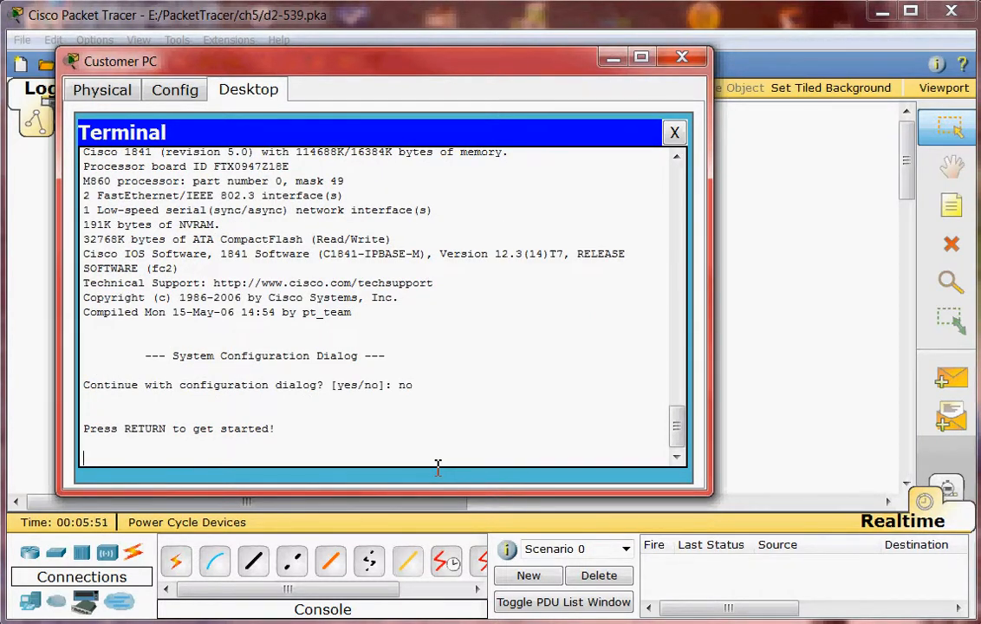
key("Return")
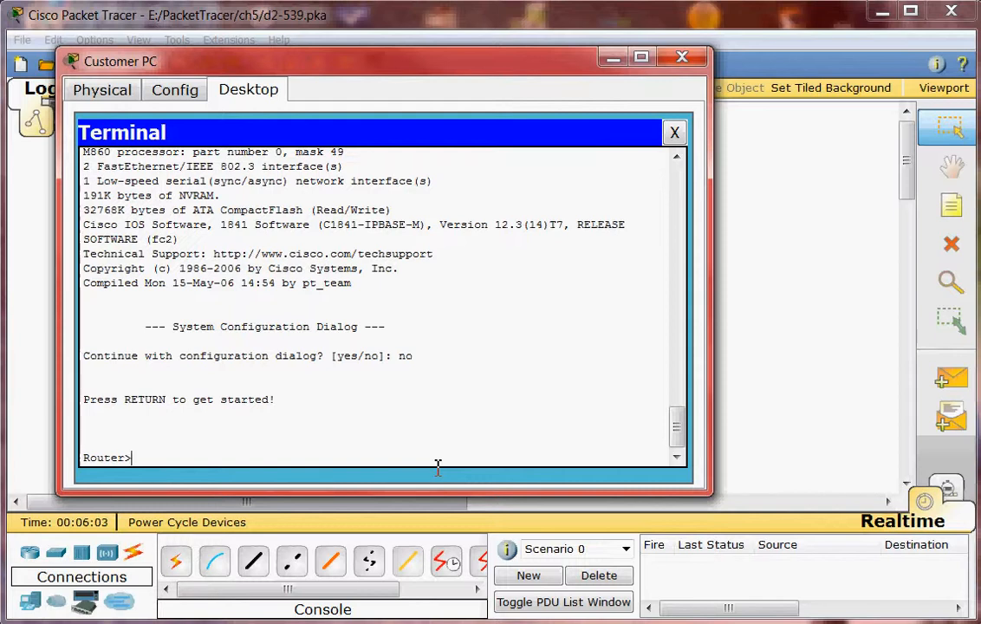
type("en")
key("Tab")
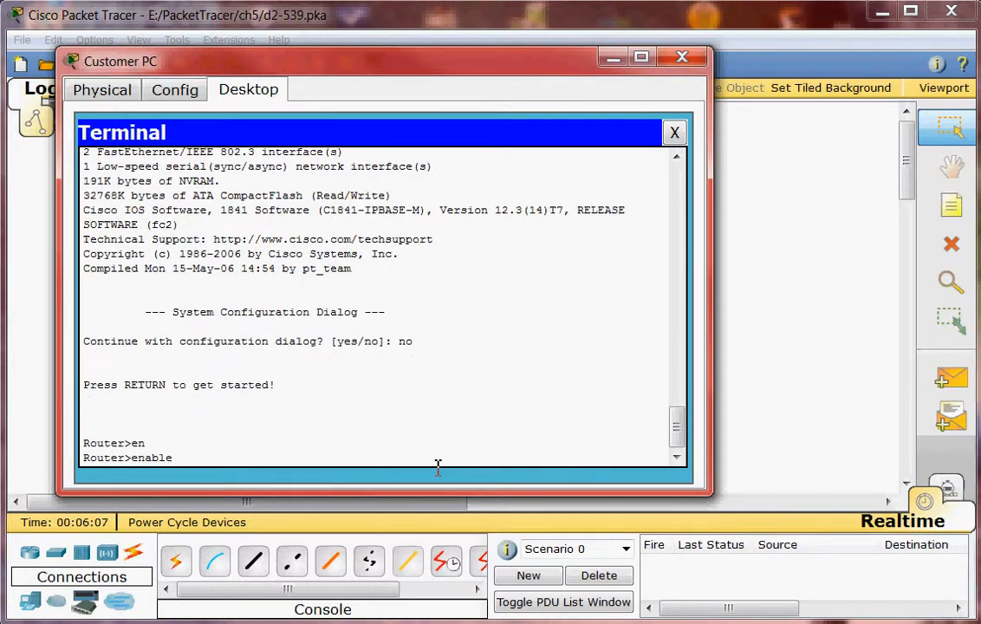
key("Return")
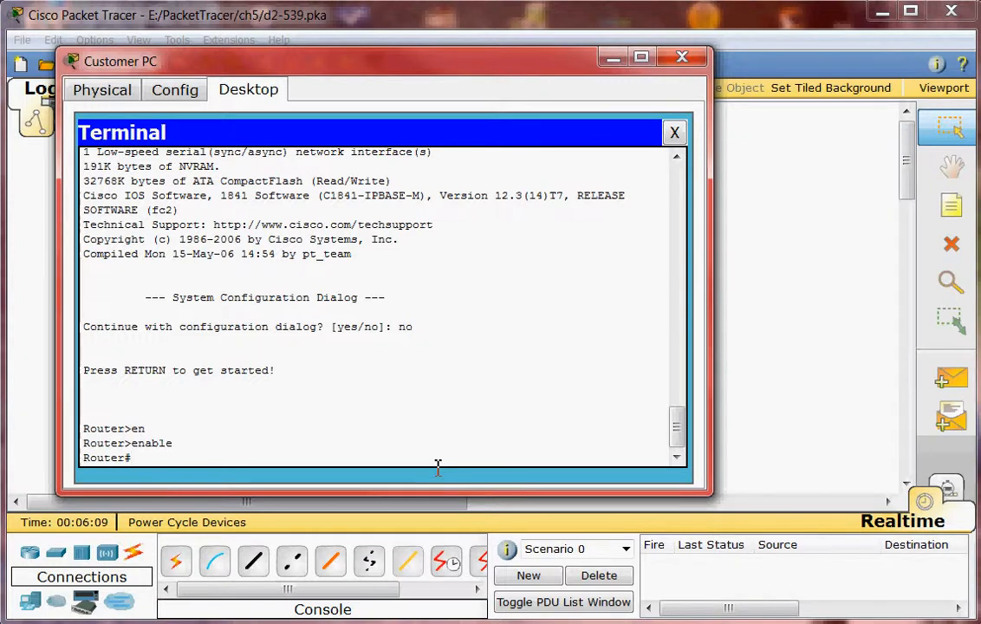
Step: Enter global configuration mode and assign IP address 192.168.1.1 with mask 255.255.255.0 to interface fa0/0
type("conf t")
key("Return")
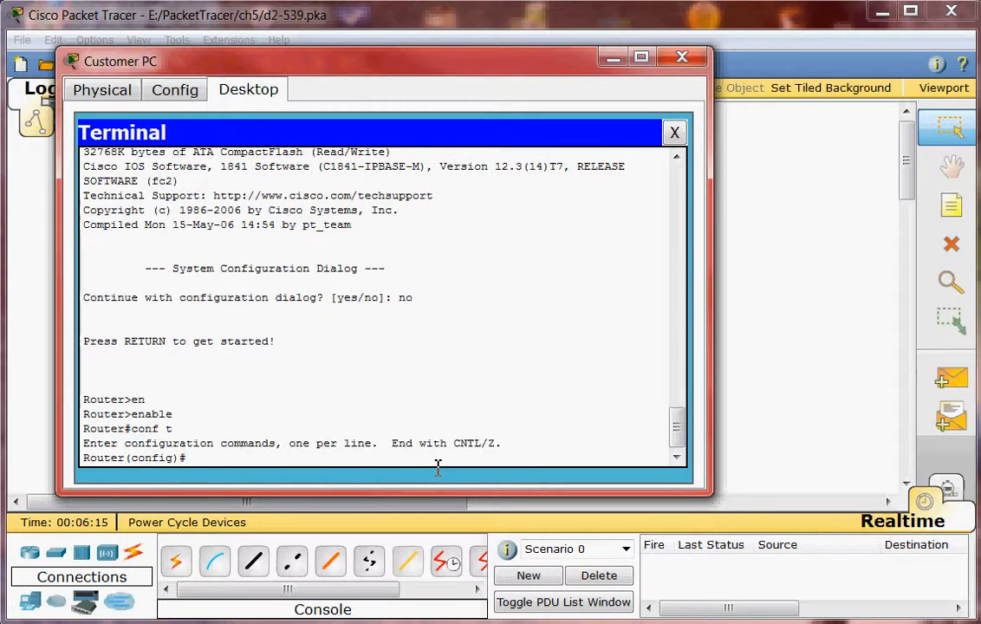
type("interfas")
key("BackSpace")
type("ce")
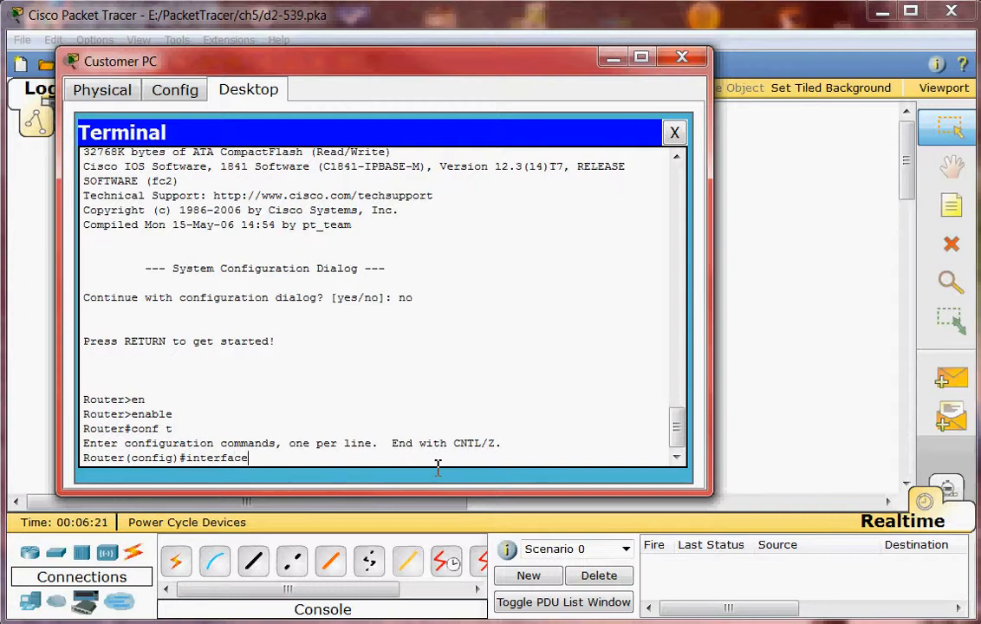
type(" fa0/0")
key("Return")
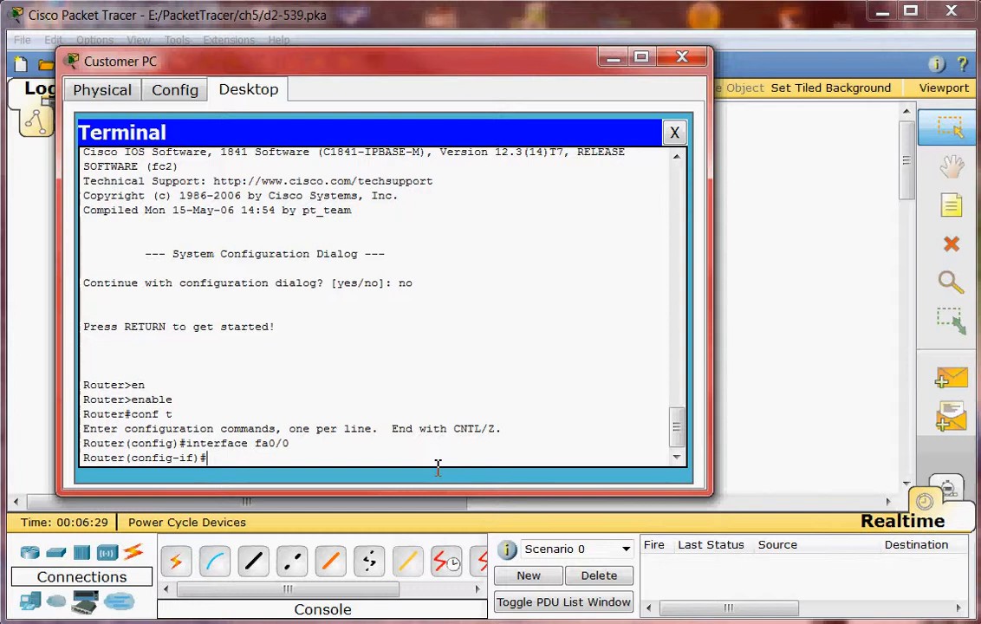
type("ip address 192")
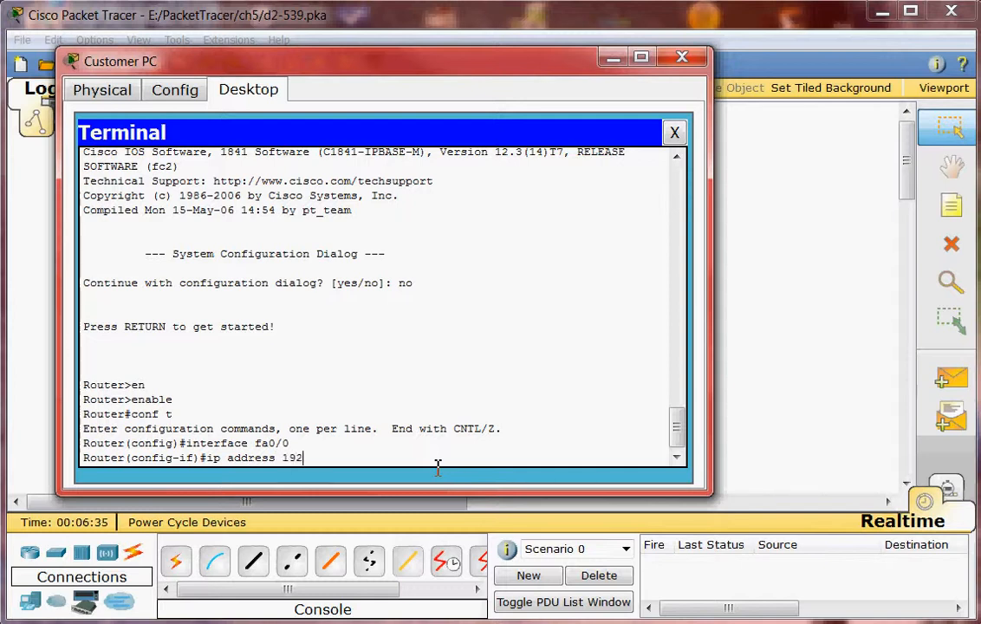
type(".168.1.1 255.25")
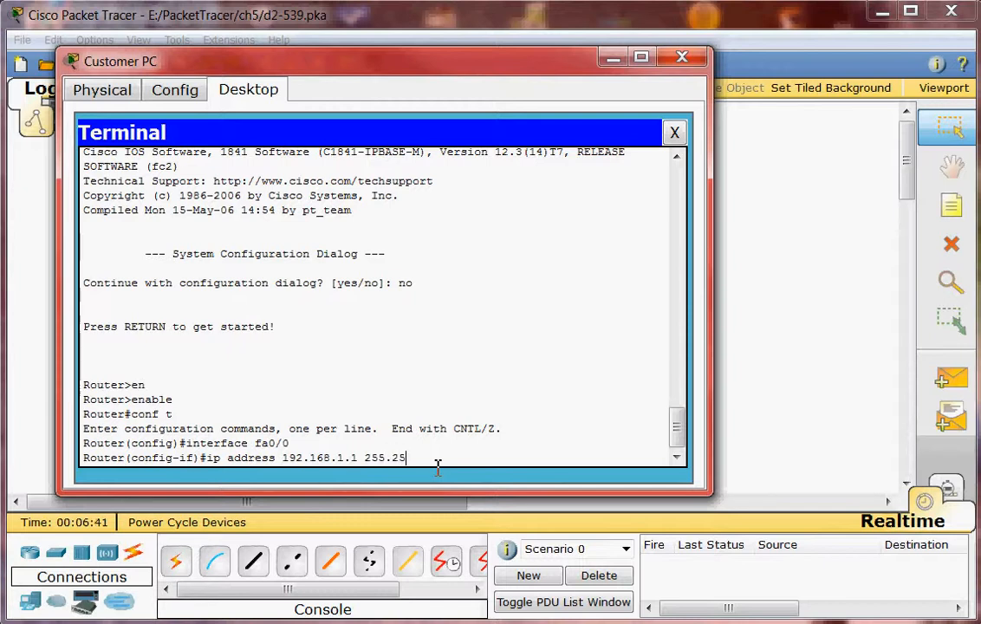
type("5.255.0")
key("Return")
Step: Enable the router's fa0/0 interface with the no shutdown command
type("no shut")
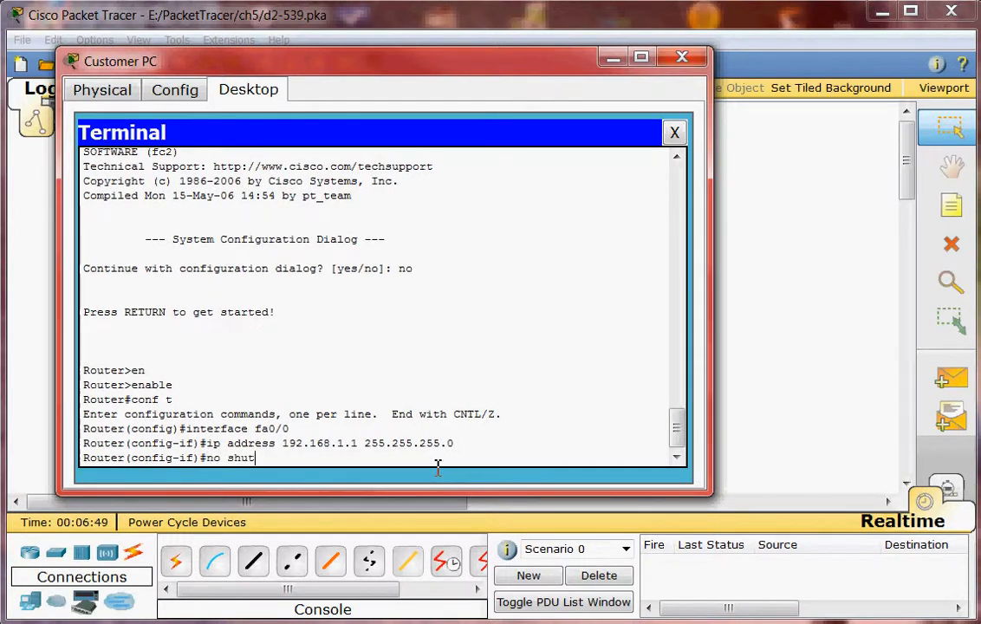
type("down")
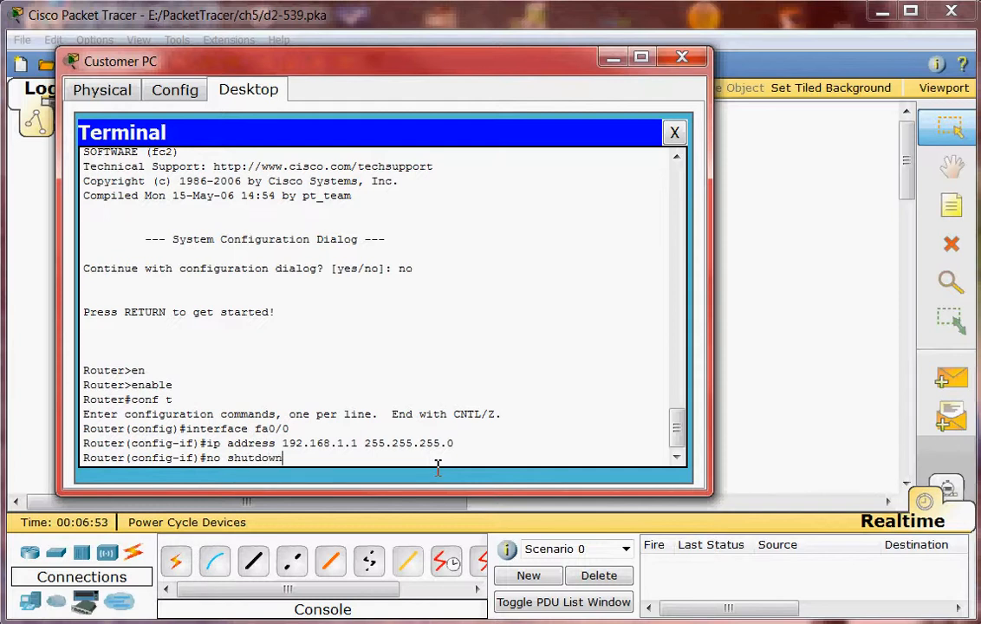
key("Return")
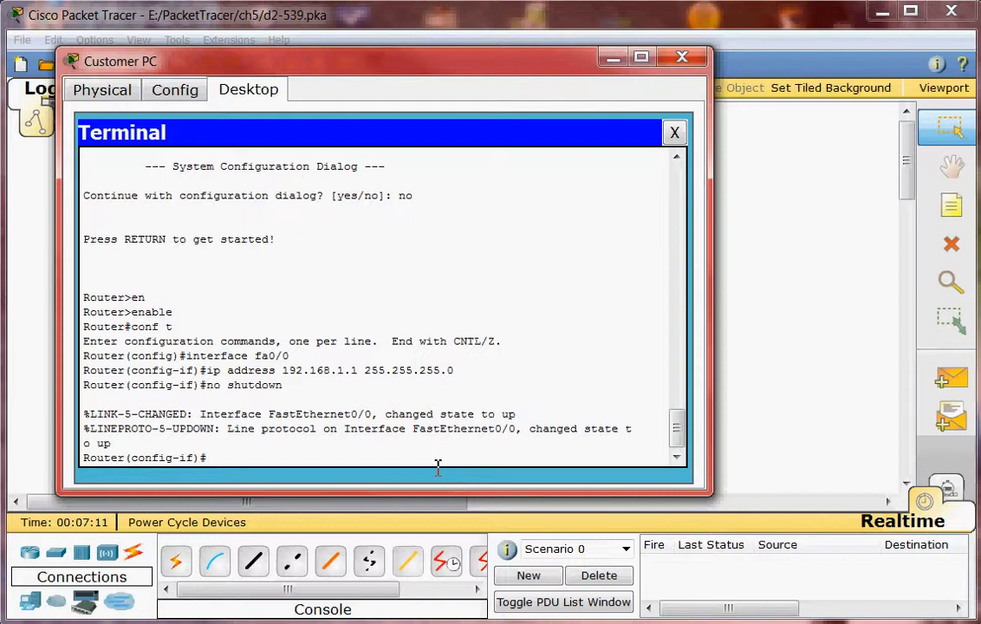
Step: Enable the router's serial interface s0/0/0 with no shutdown, without assigning it an IP address
type("nterface s0/0/0")
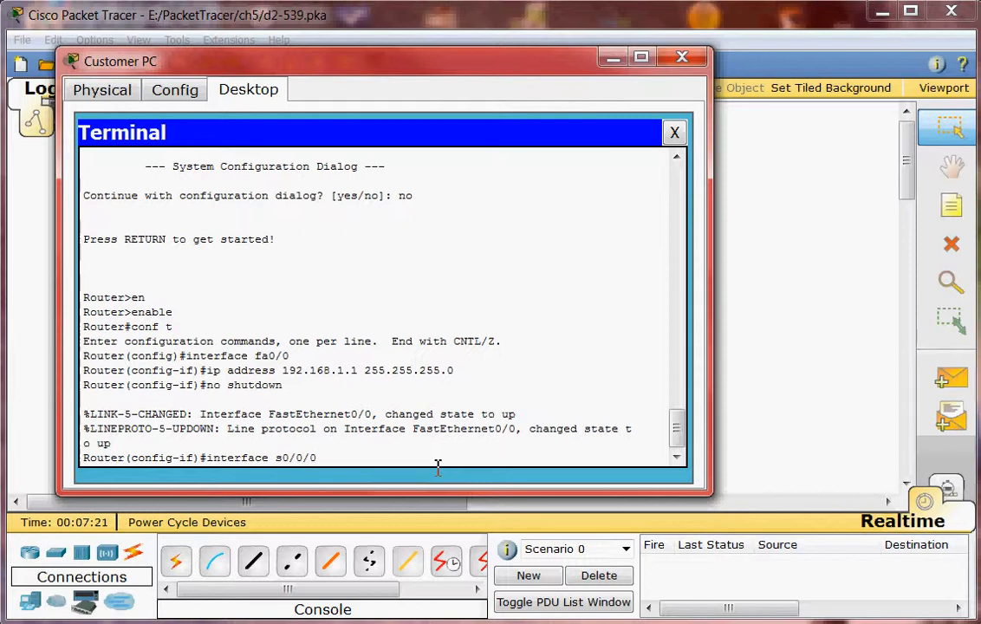
key("Return")
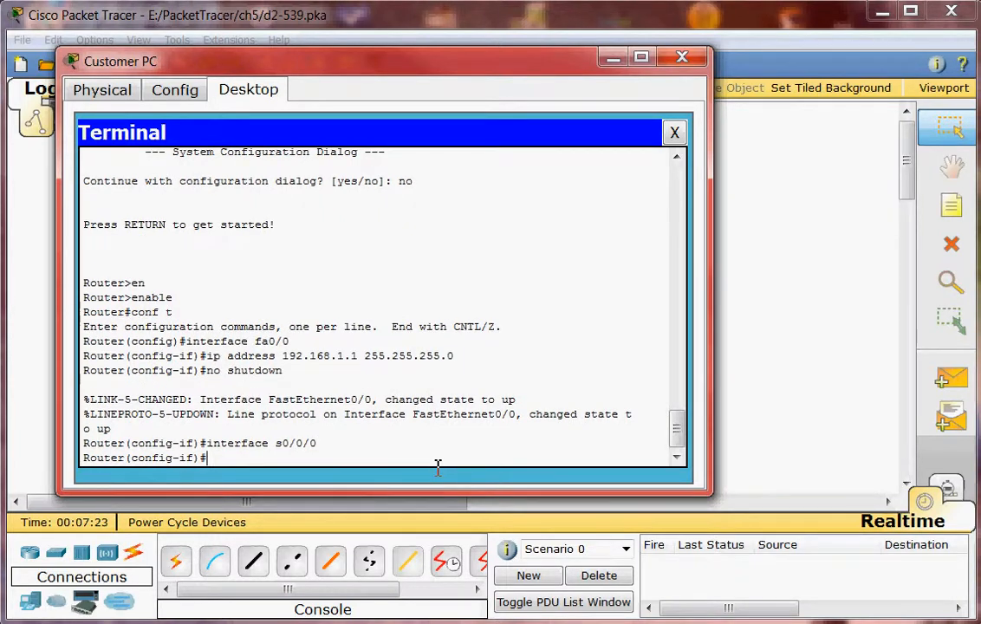
type("no shutdf")
key("BackSpace")
key("BackSpace")
type("down")
key("Return")
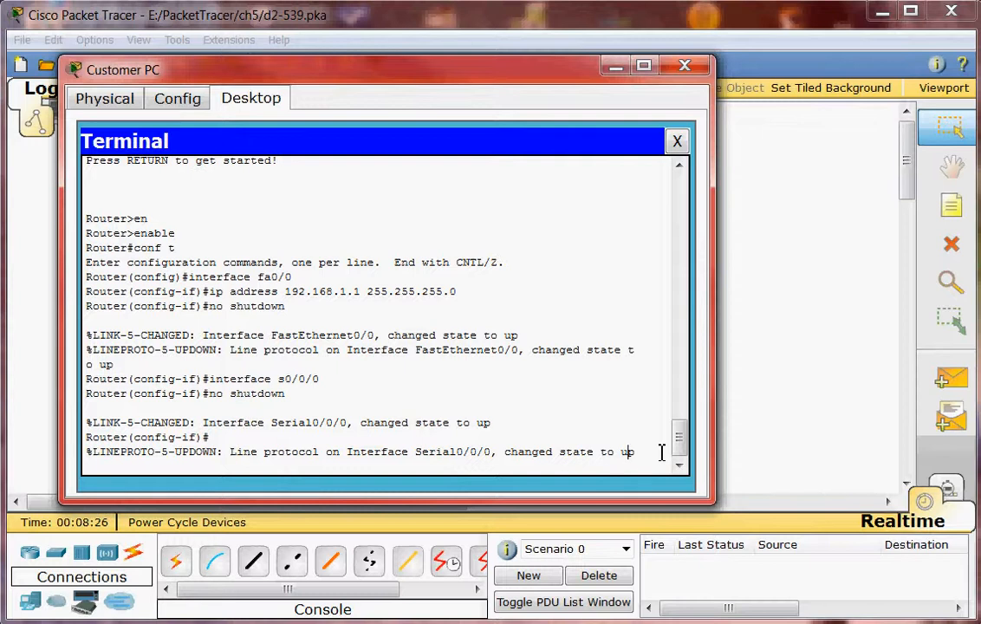
key("Return")
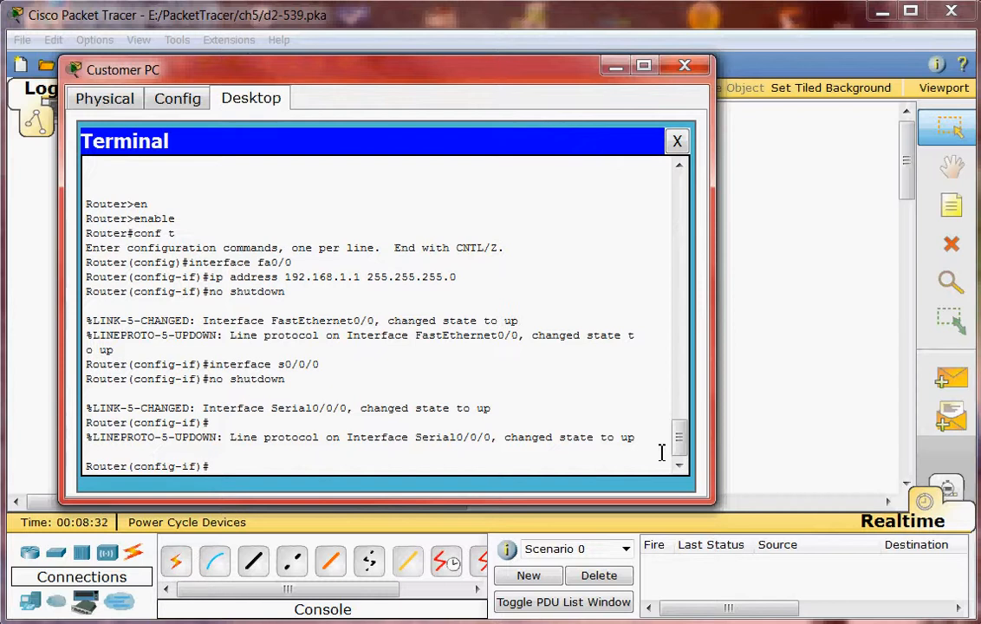
Step: Exit interface and global configuration modes back to the router's privileged EXEC prompt
type("exit")
key("Return")
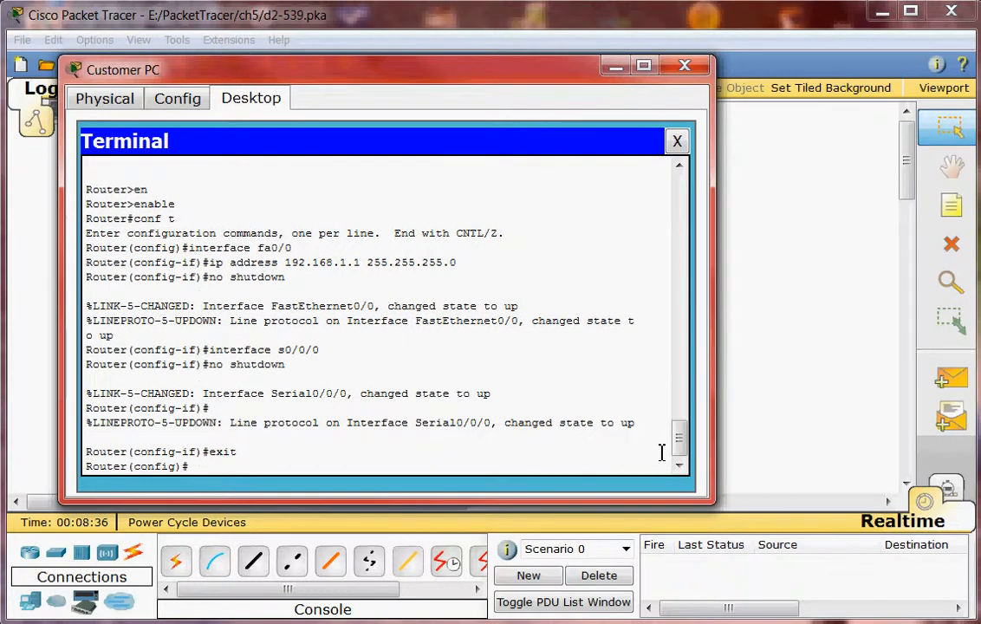
type("exit")
key("Return")
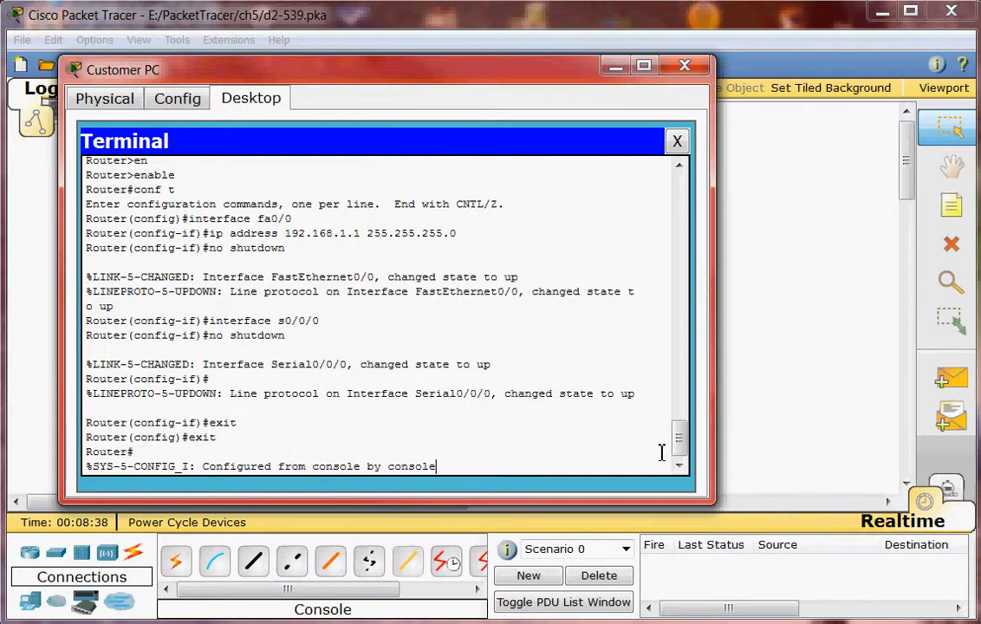
key("Return")
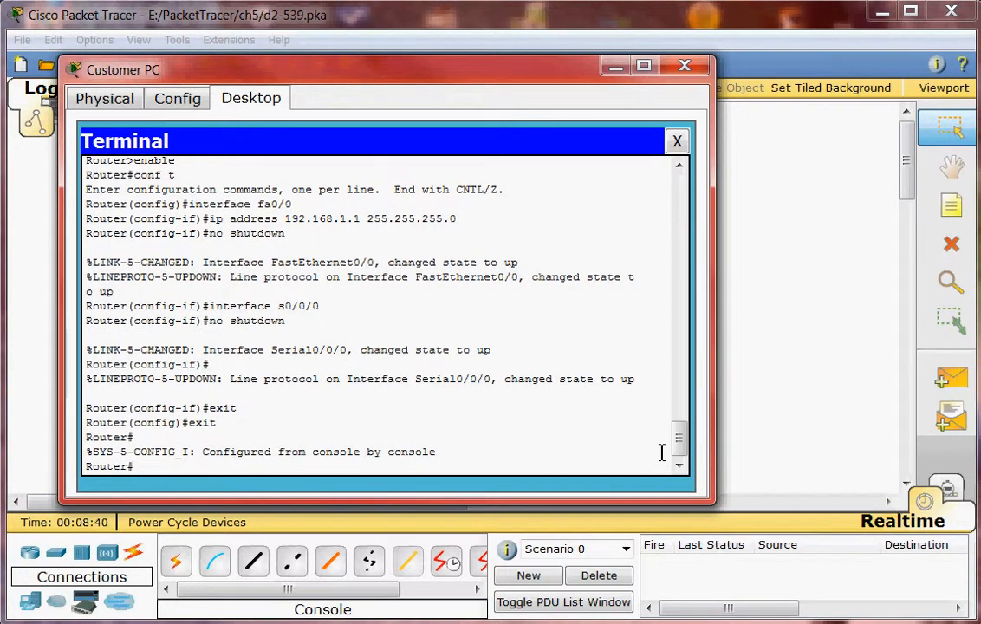
Step: Ping the TFTP server at 192.168.1.10 from the router to test connectivity
type("ping 192.168")
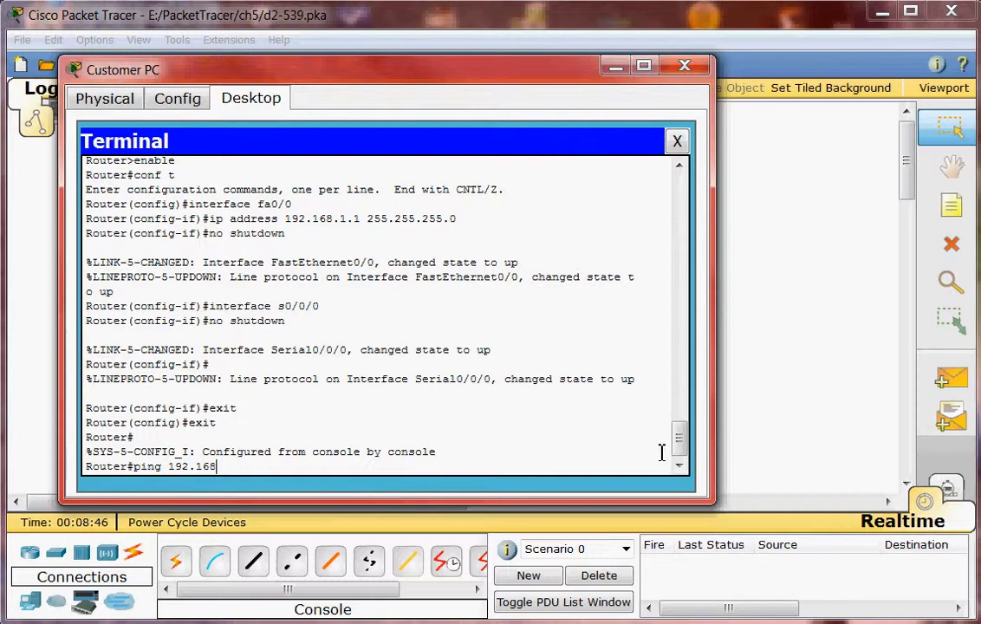
type(".1.10")
key("Return")
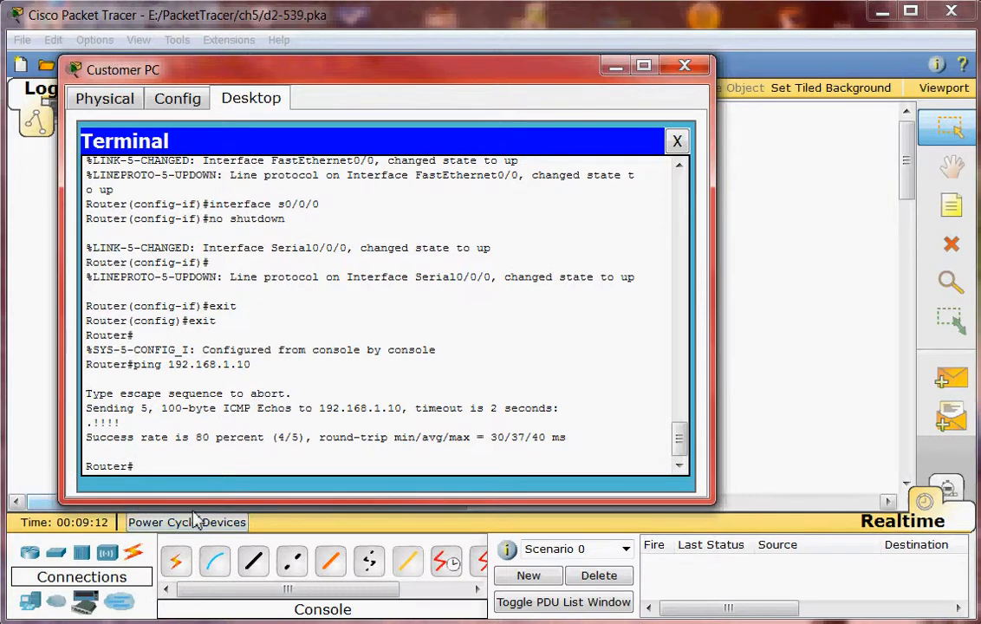
Step: Copy the file CustomerRouter-confg from the TFTP server at 192.168.1.10 into running-config, accepting the default destination filename
type("c")
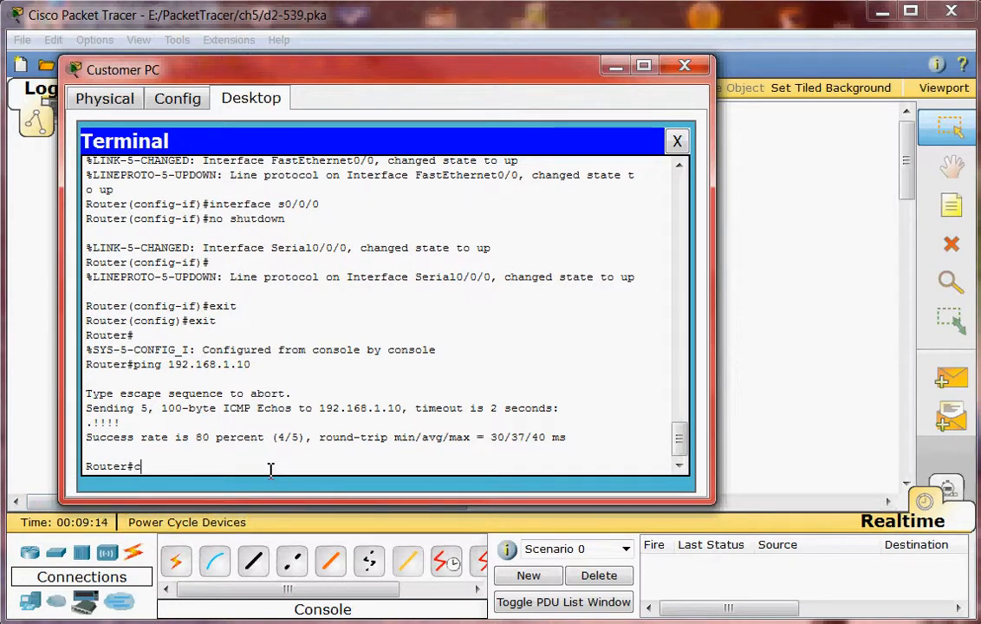
type("opy tftp ru")
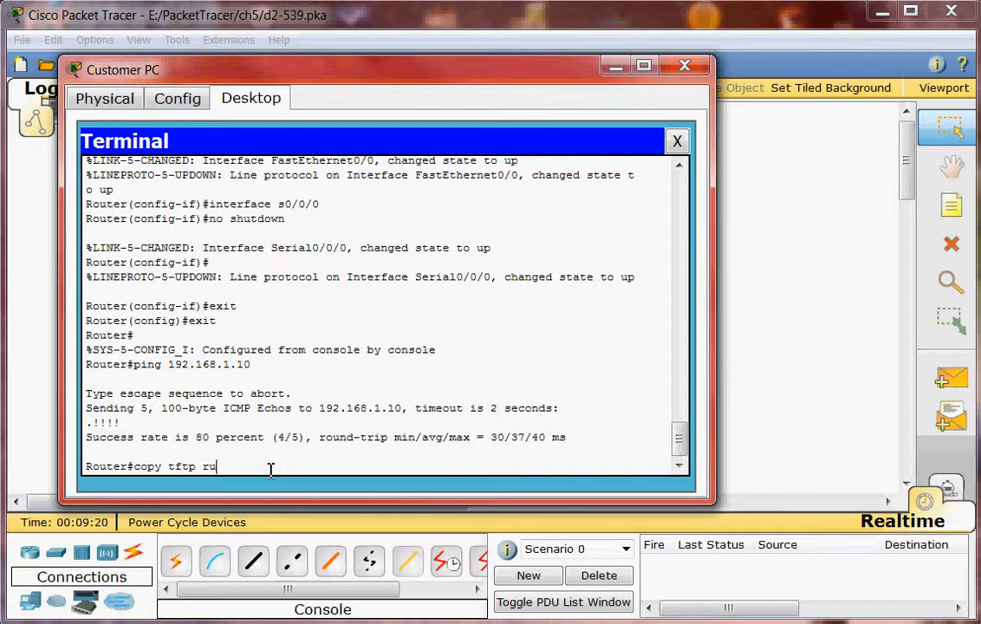
type("nning-config")
key("Return")
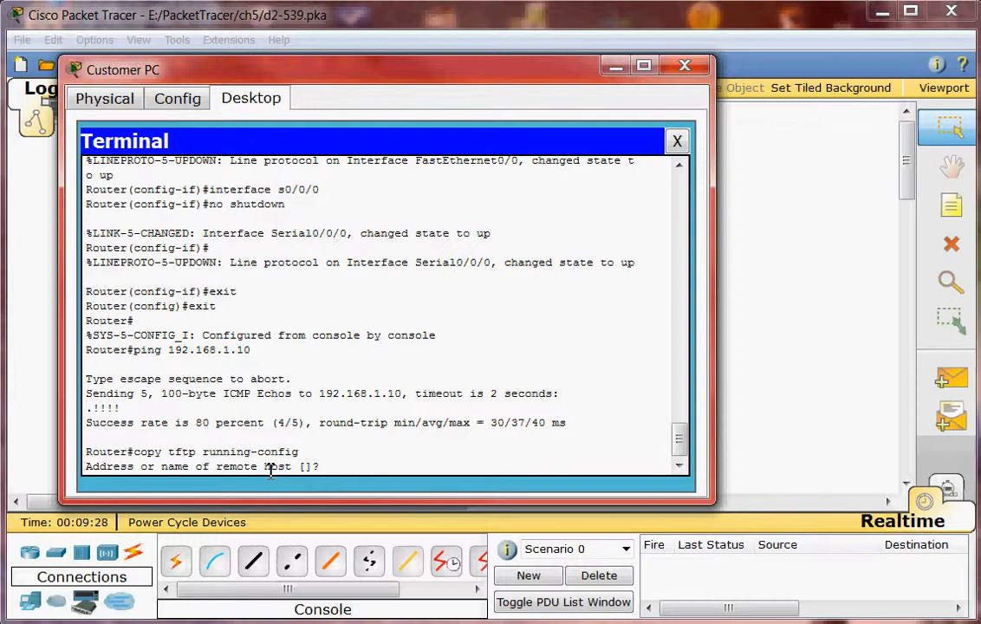
type("192.168.1.10")
key("Return")
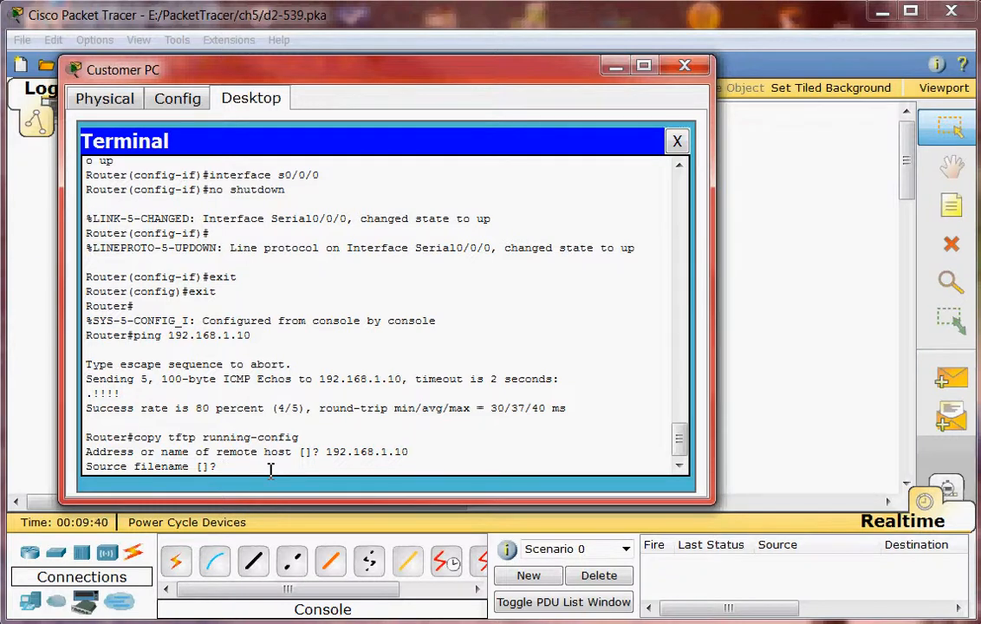
type("CustomerRouter-config")
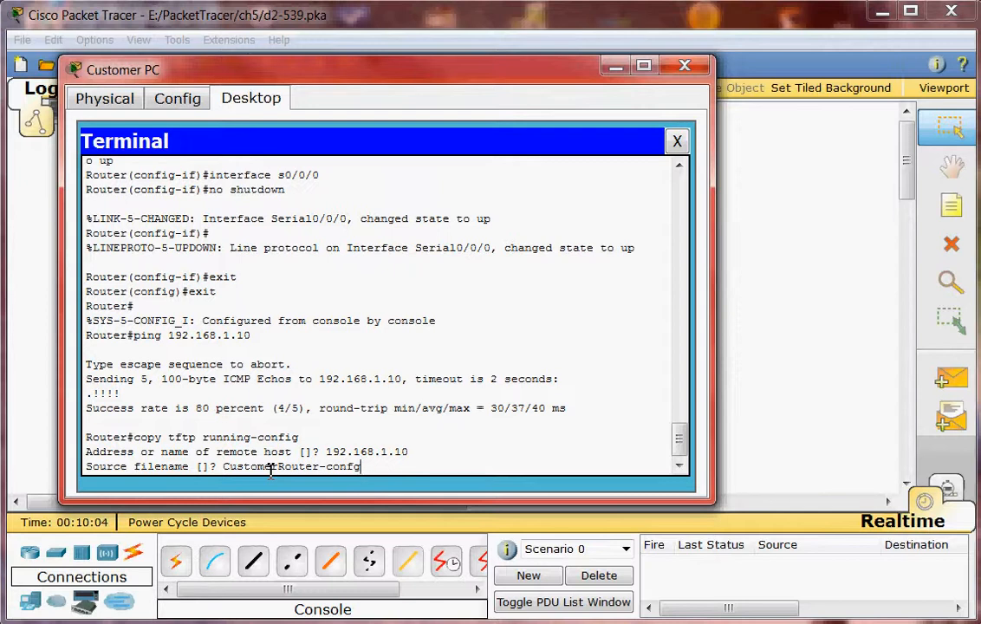
key("Return")
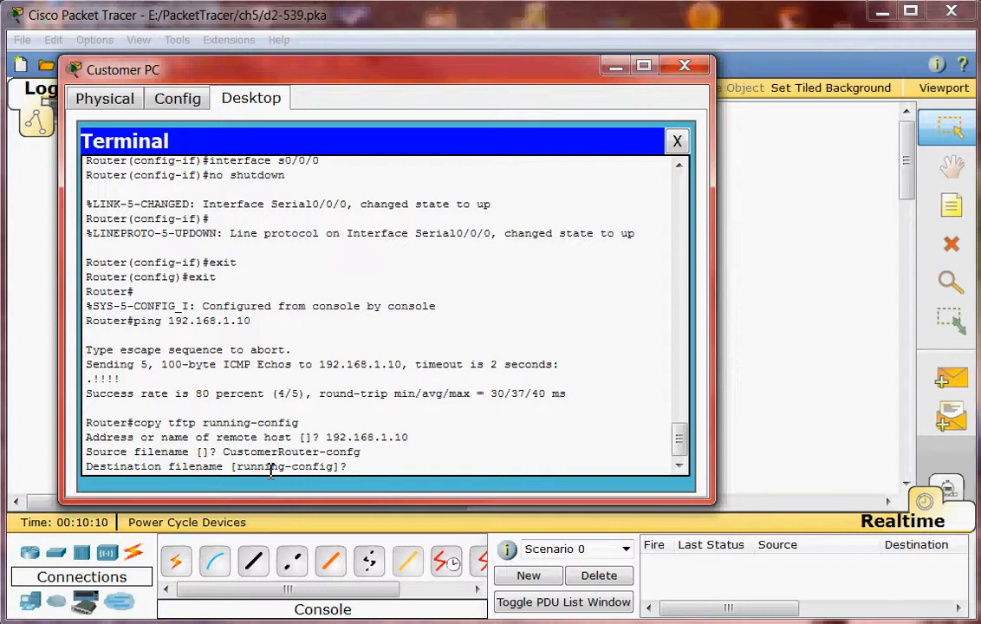
key("Return")
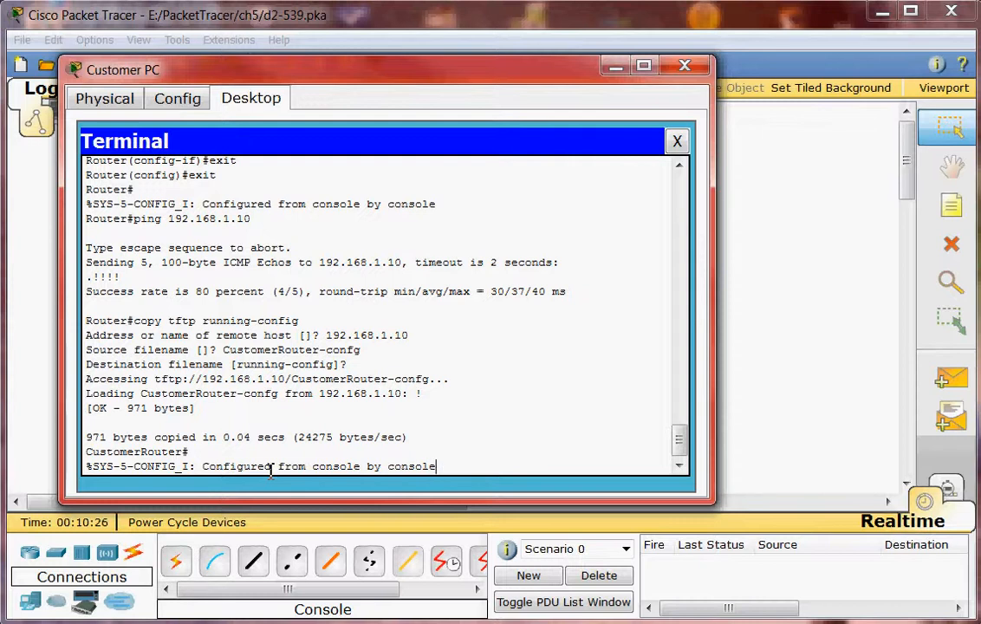
key("Return")
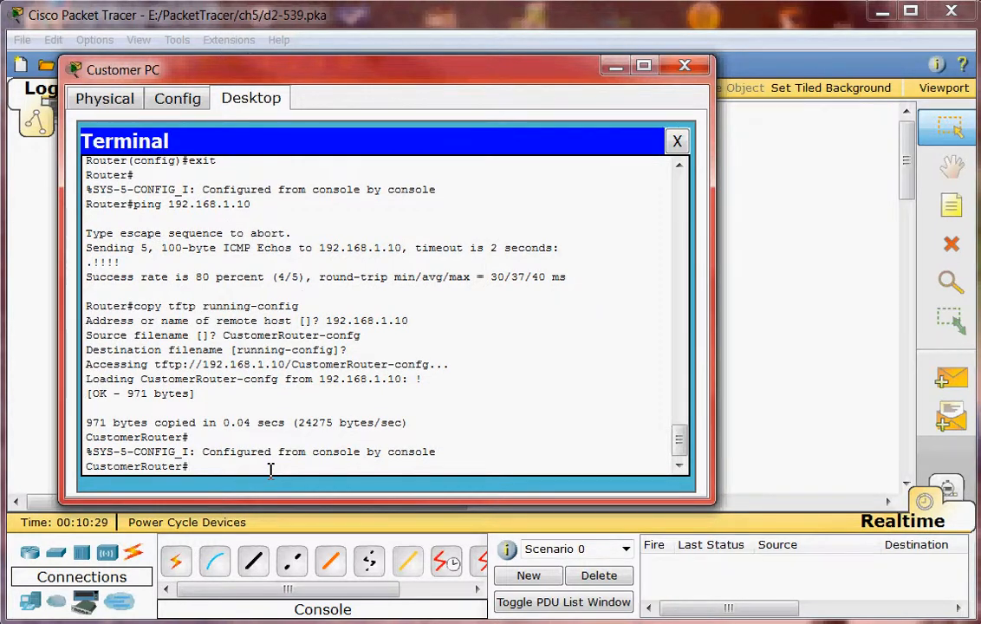
Step: Copy the router's running-config to startup-config, accepting the default destination filename
type("c")
type("opy running-config ")
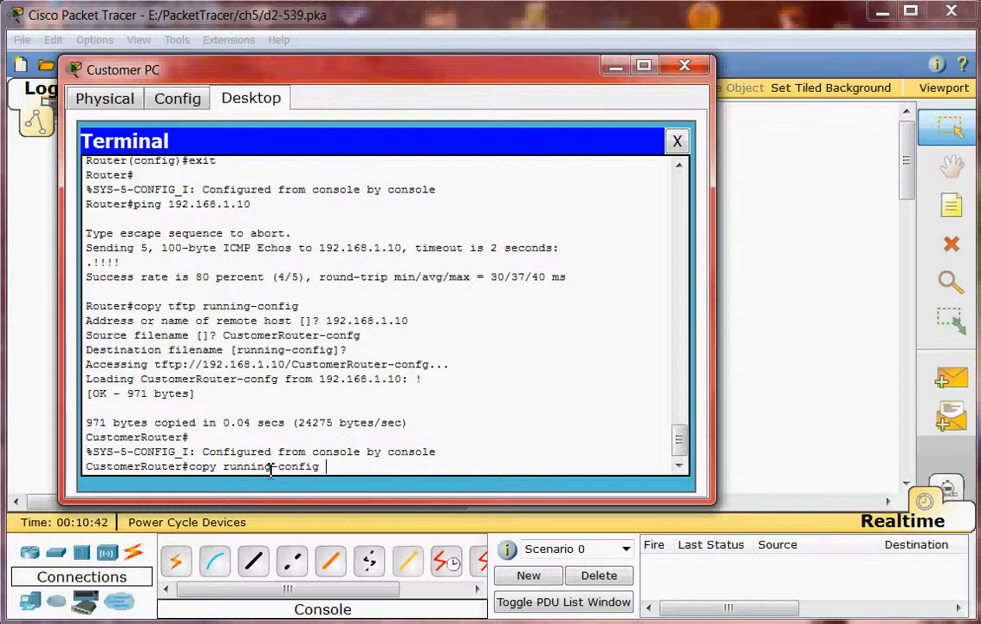
type("startup-config")
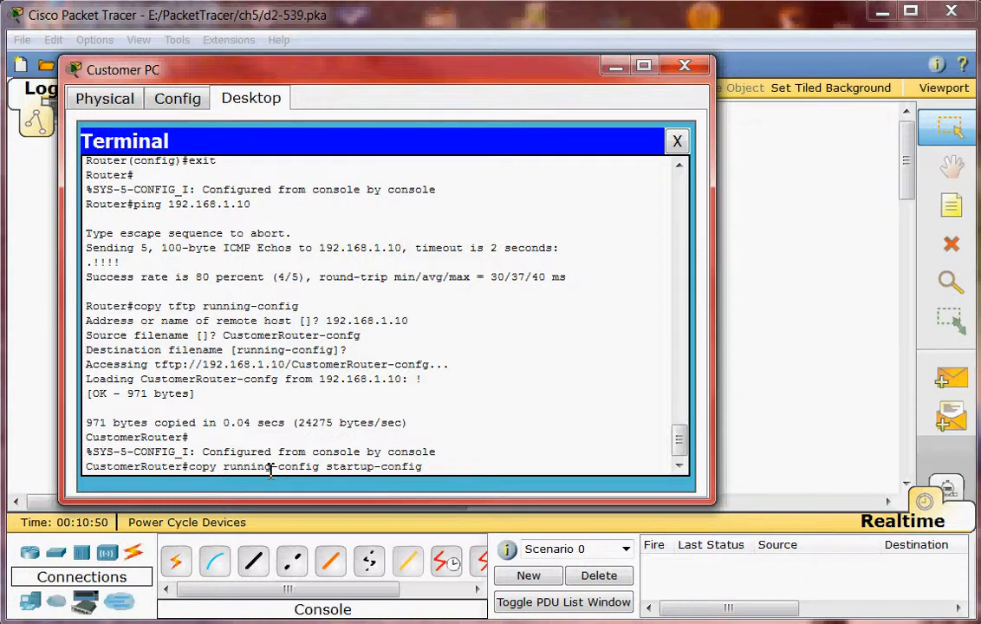
key("Return")
key("Return")
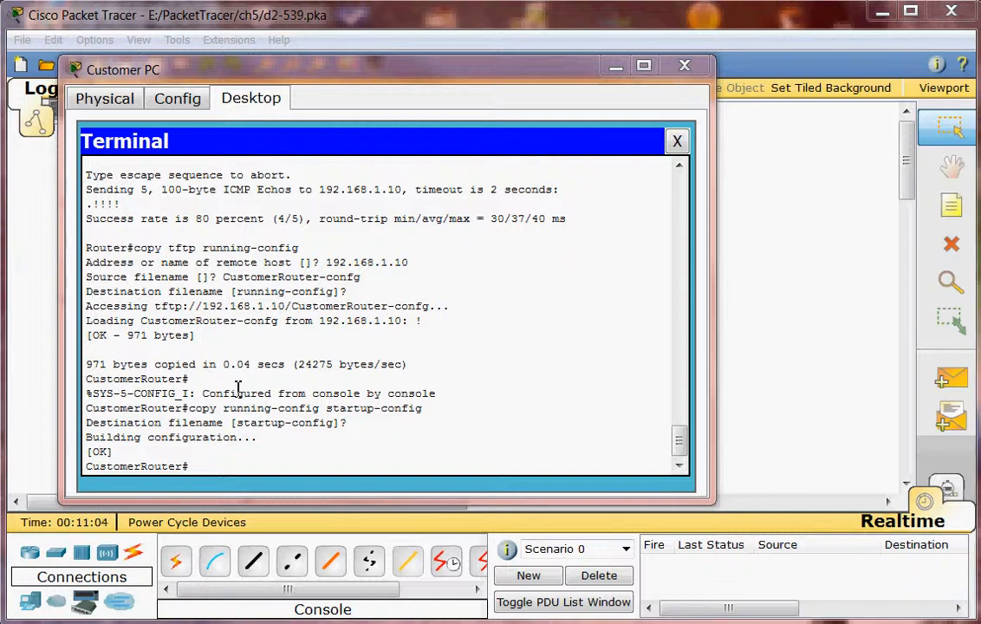
Step: Ping 209.165.201.10 from the Customer Router to test connectivity, and close the Customer PC window
left_click(212, 465)
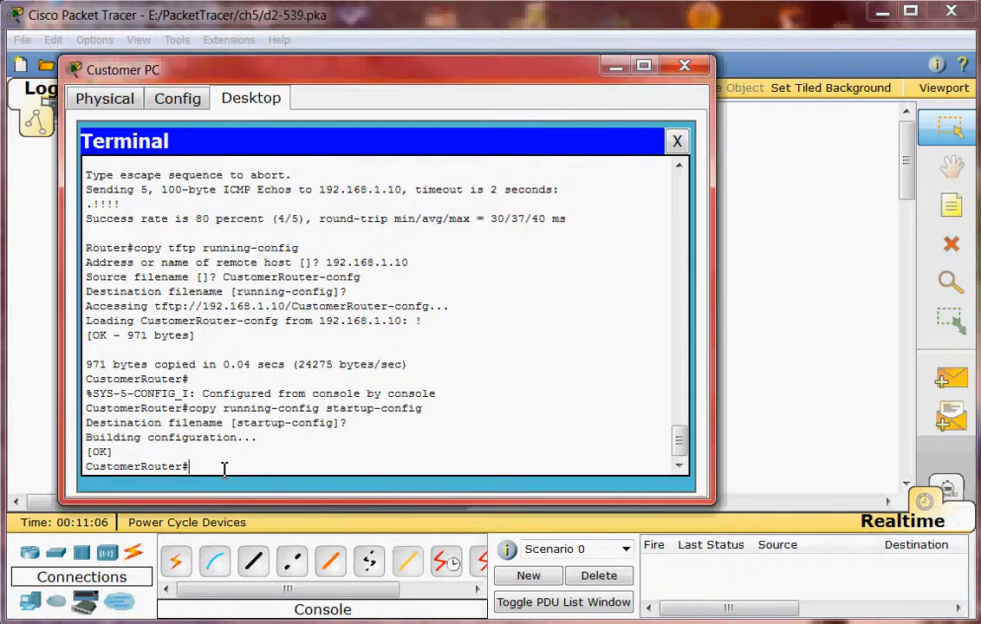
type("ping ")
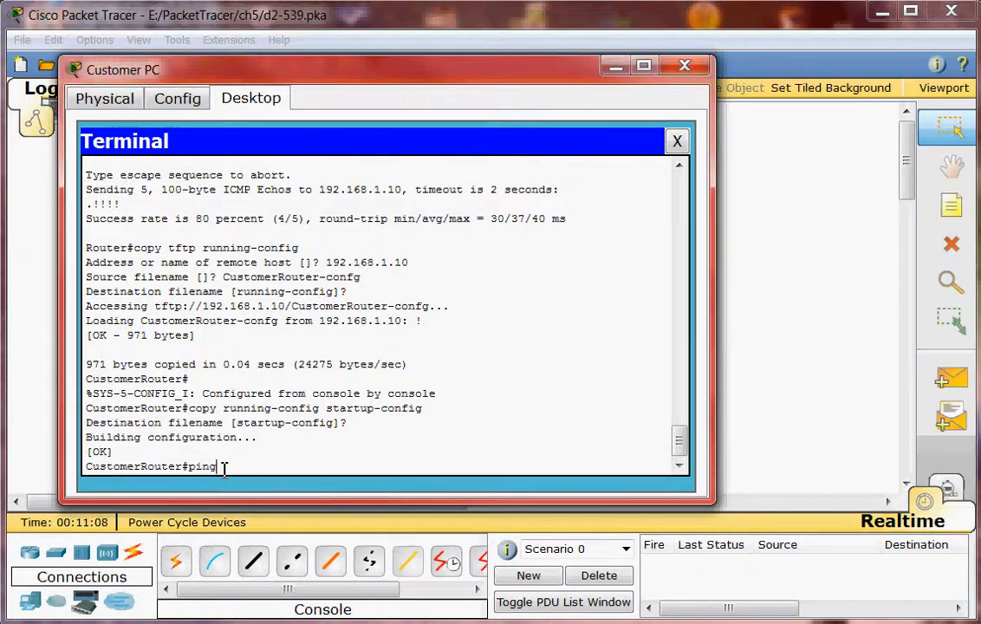
type("209.165.201.10")
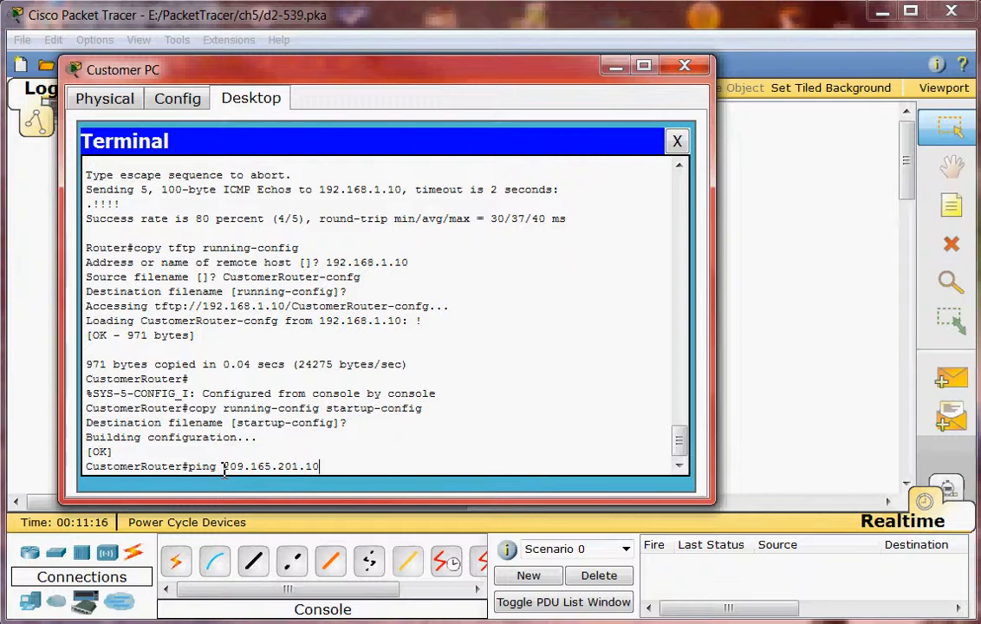
key("Return")
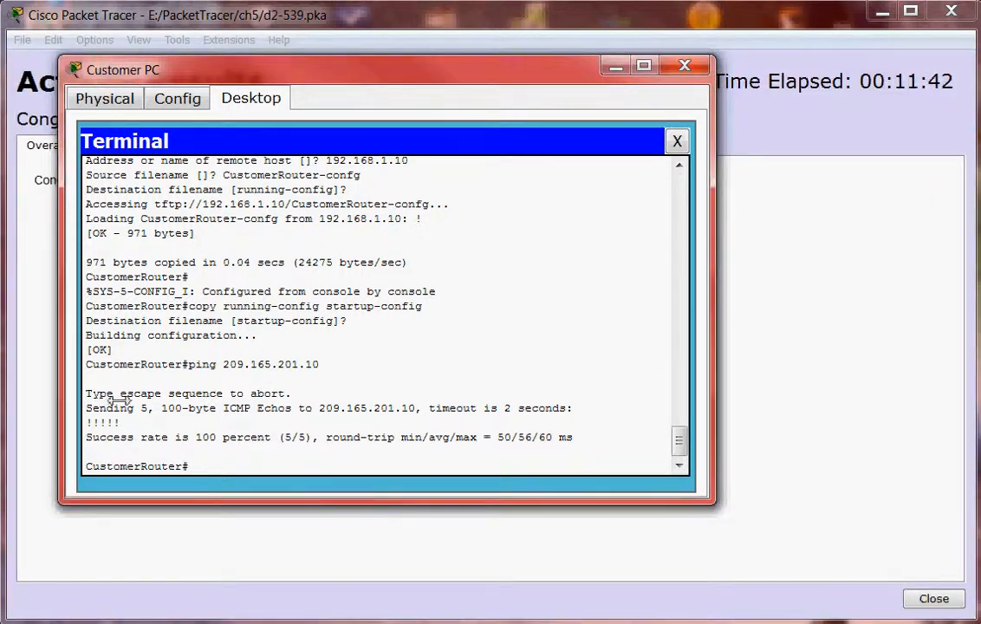
left_click(685, 66)
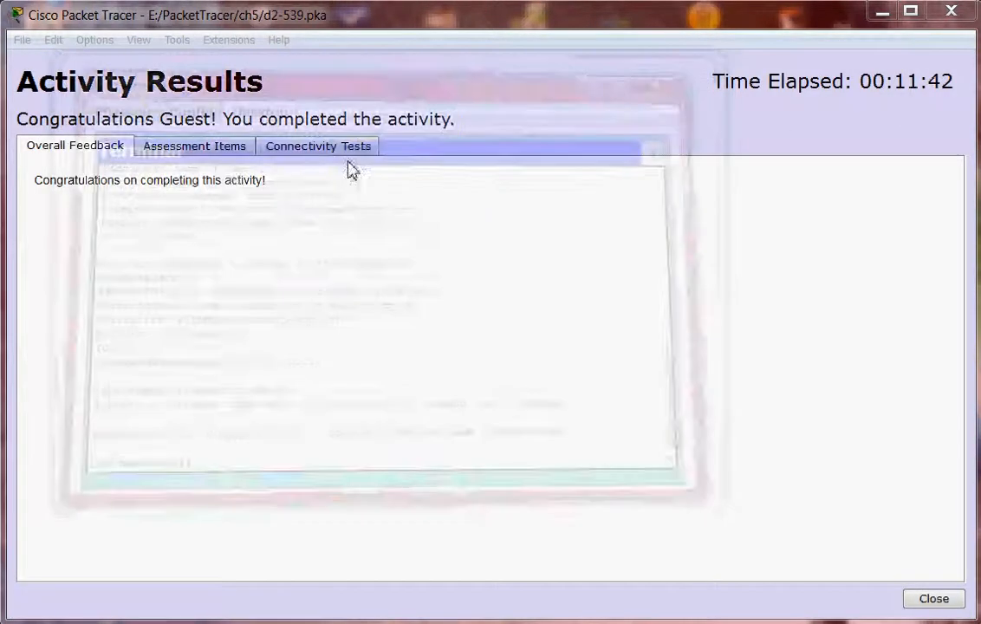